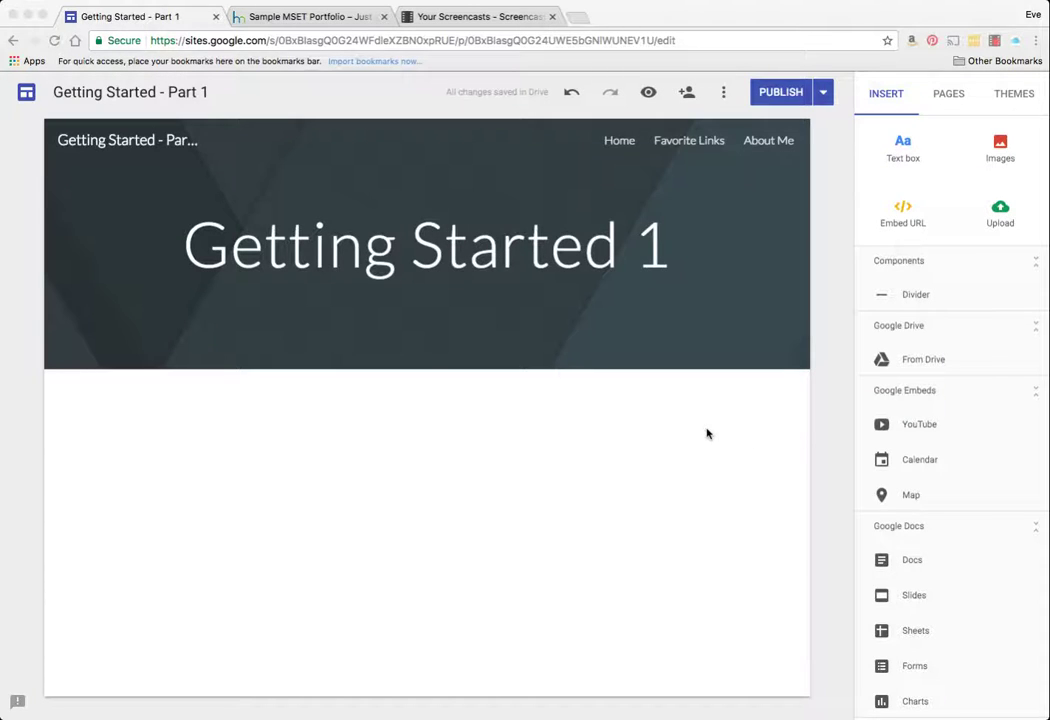
- Preview the site, look through the Favorite Links, About Me and Home pages, and return to the editor
click(649, 93)
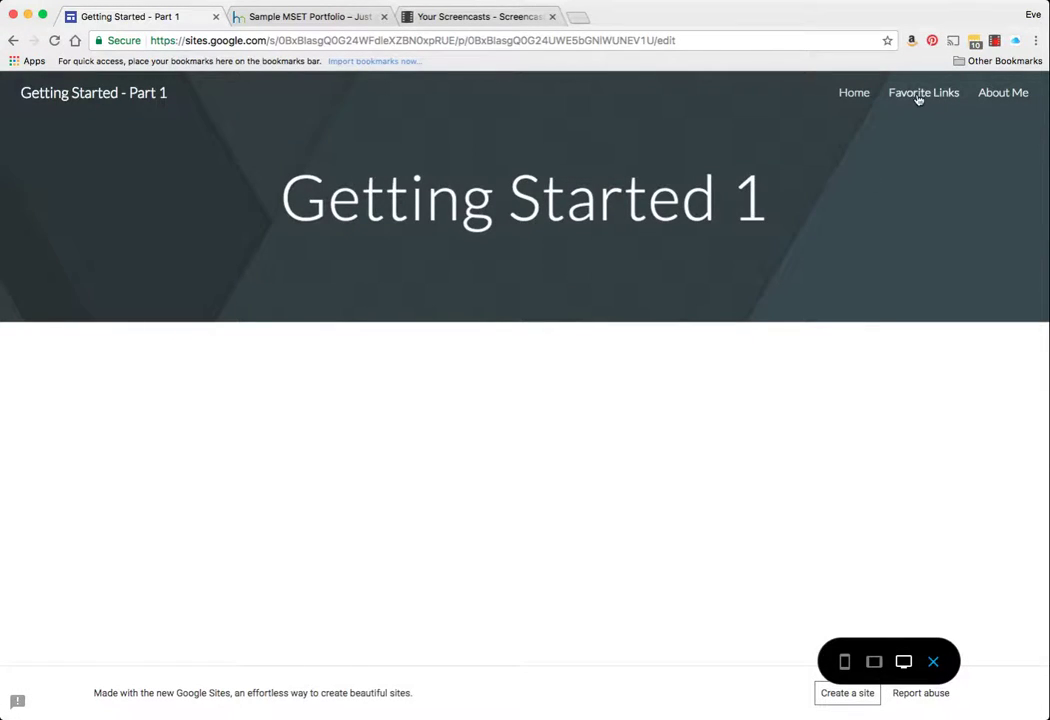
click(918, 95)
click(993, 95)
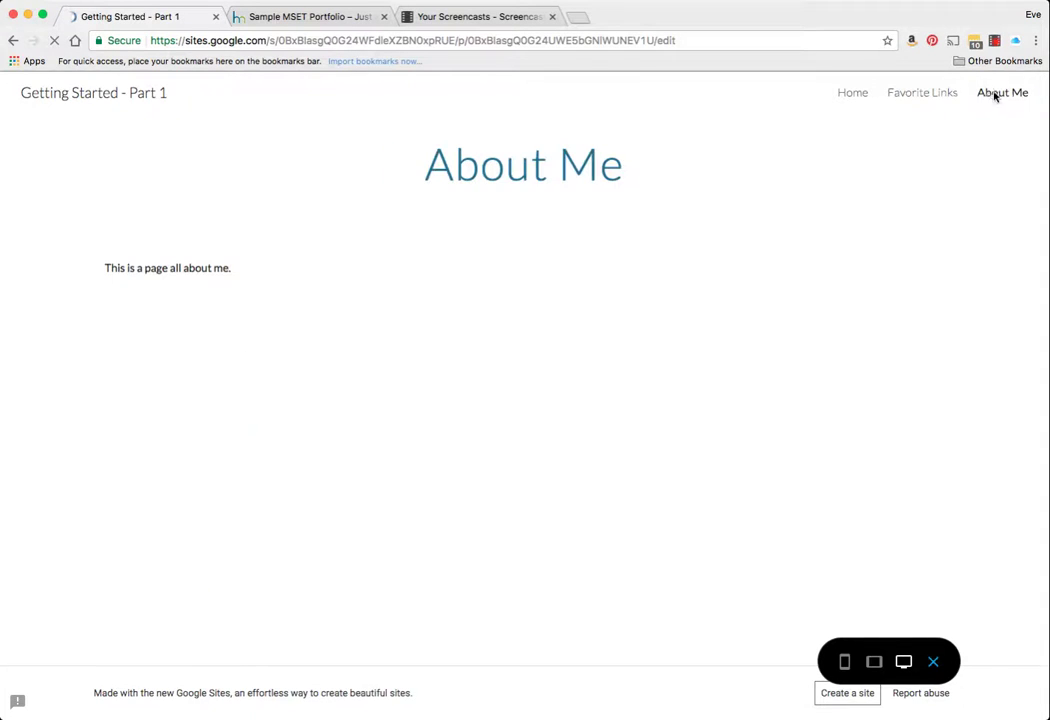
click(856, 100)
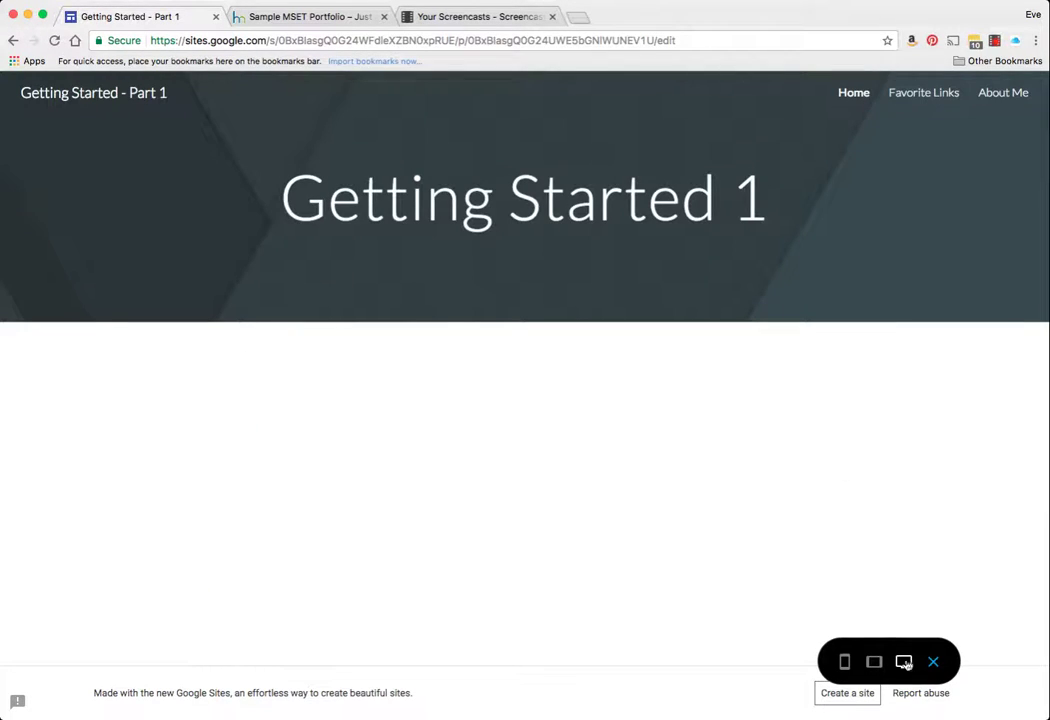
click(935, 661)
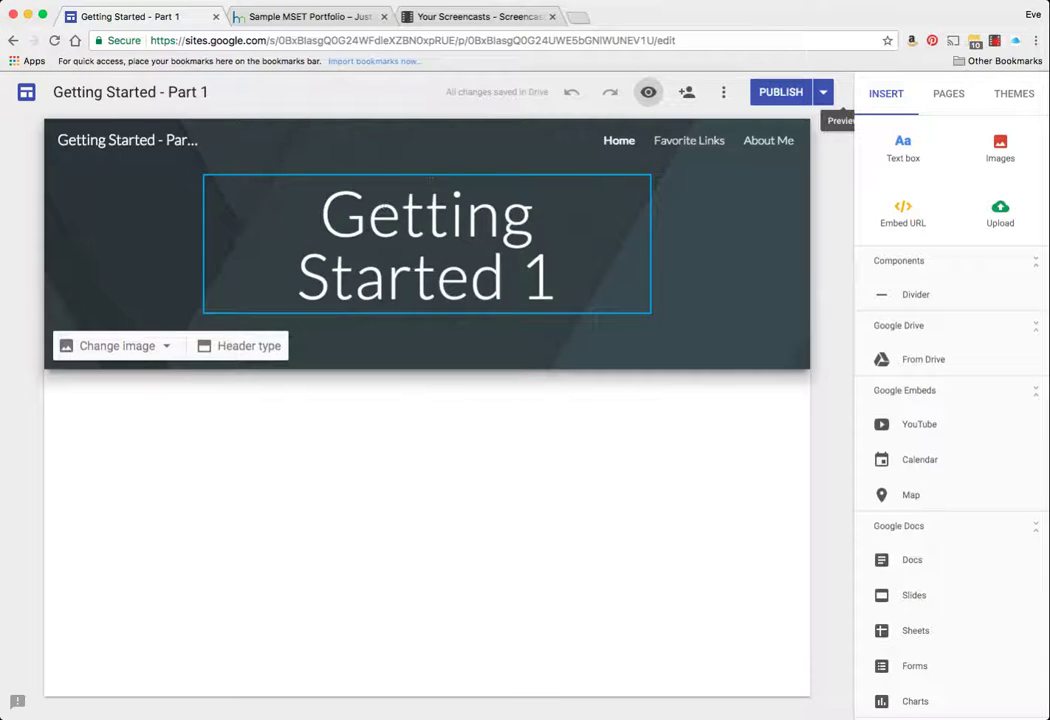
- Replace the Home page's header title with "MSET Portfolio"
drag(323, 207, 571, 268)
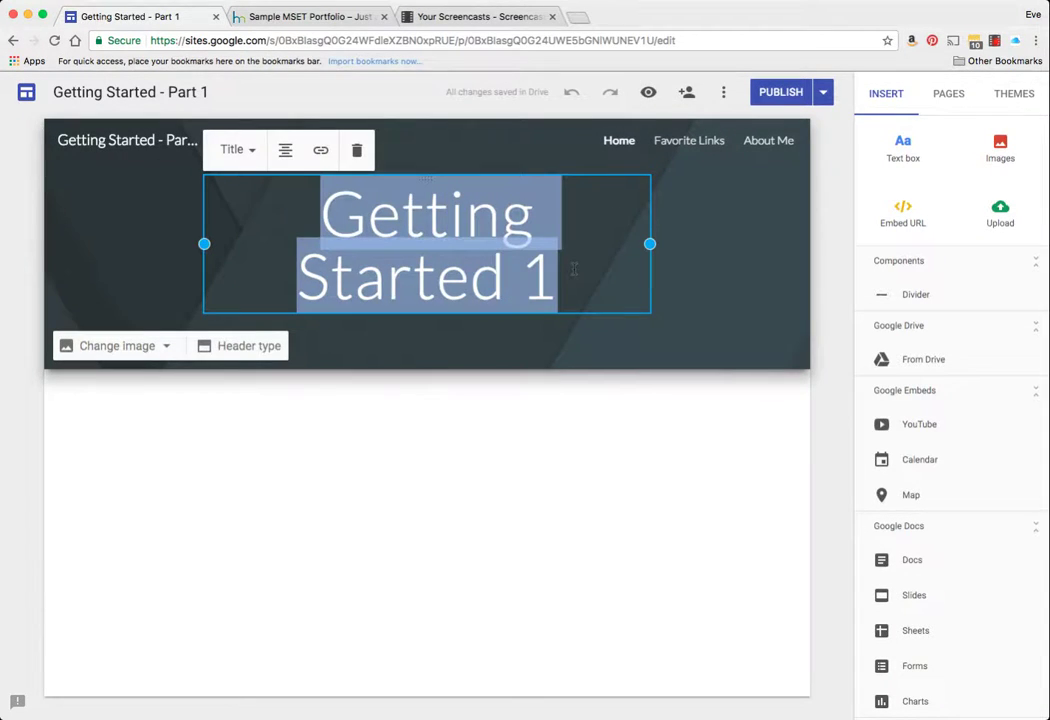
text(MSET)
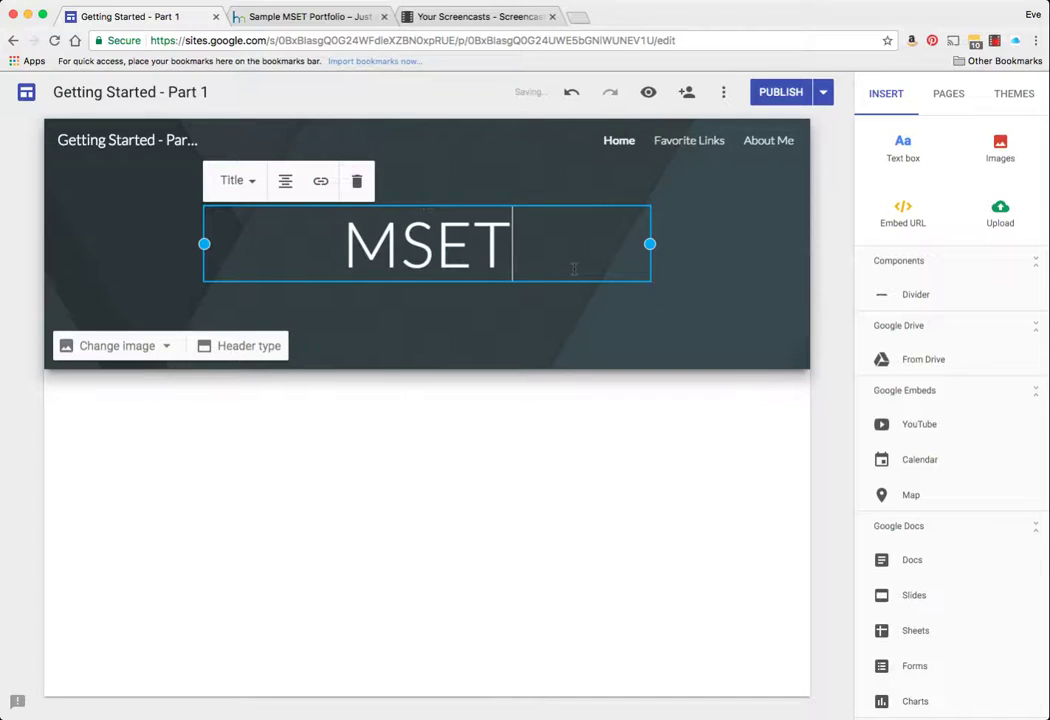
text( Portfolio)
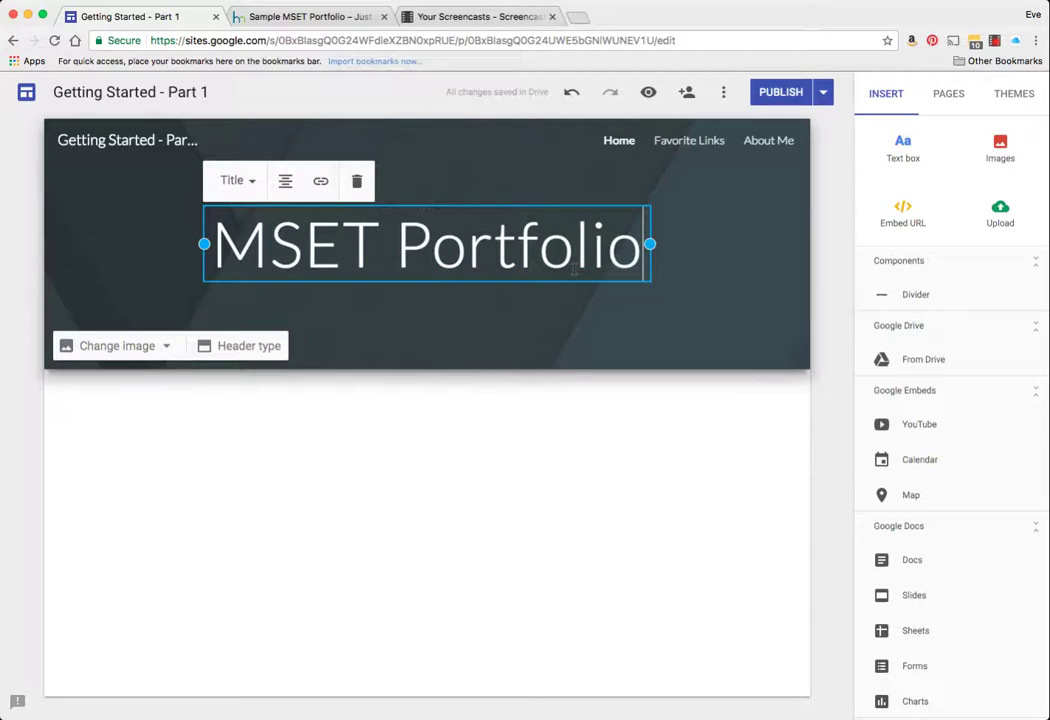
- Rename the site document as "MSET - Portfolio"
click(112, 92)
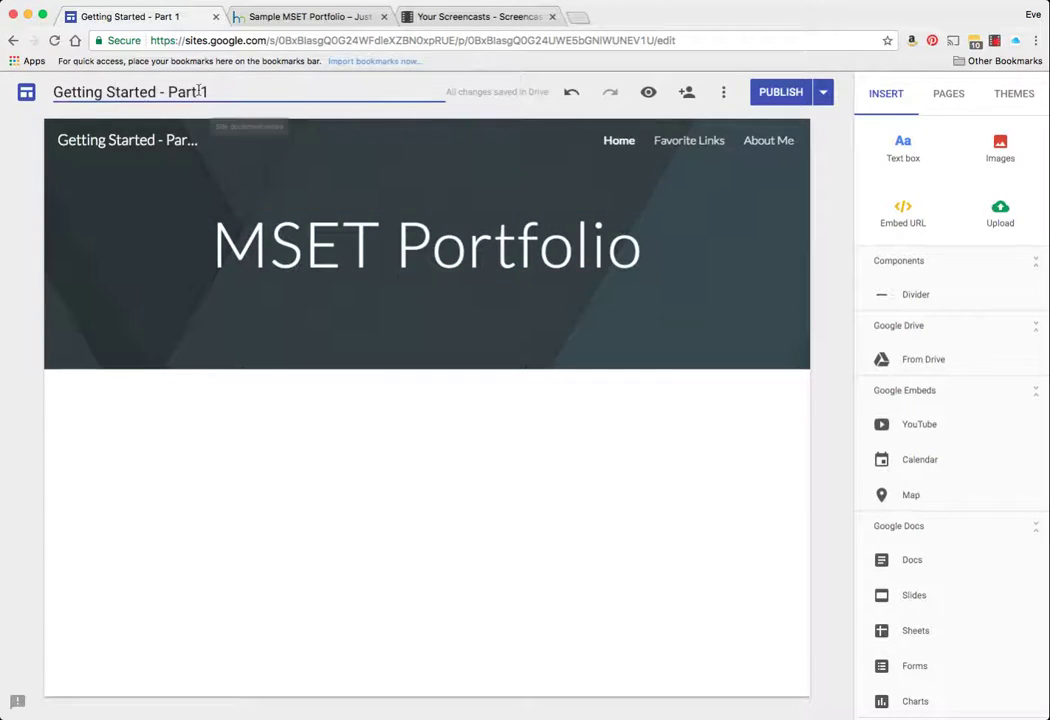
drag(210, 92, 30, 92)
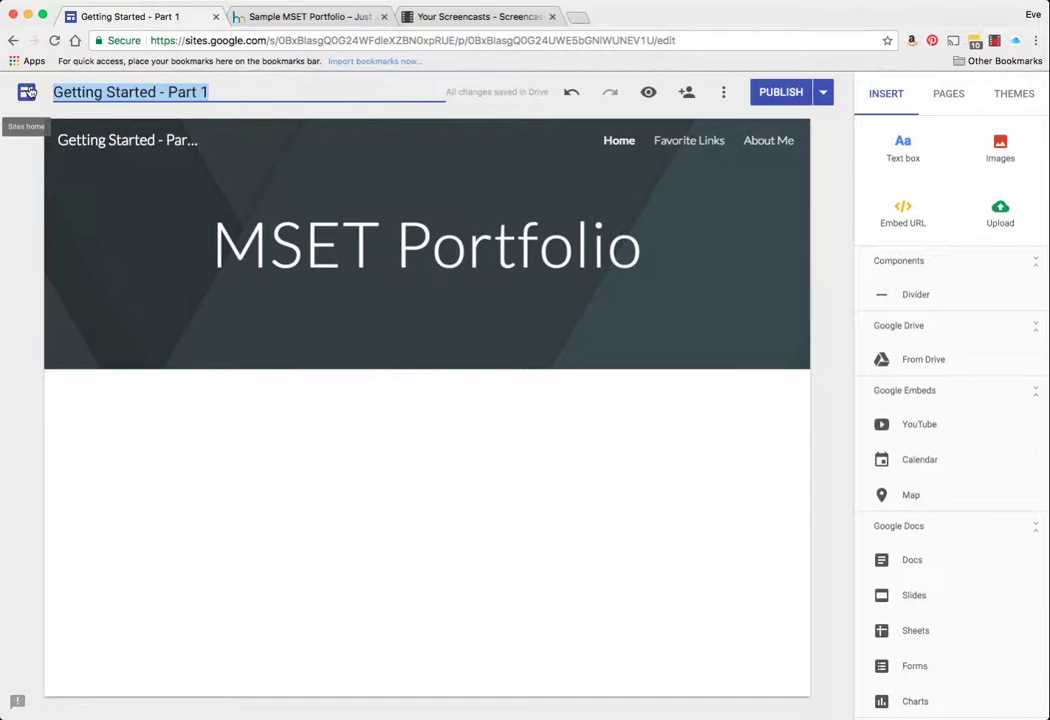
text(MSET - P)
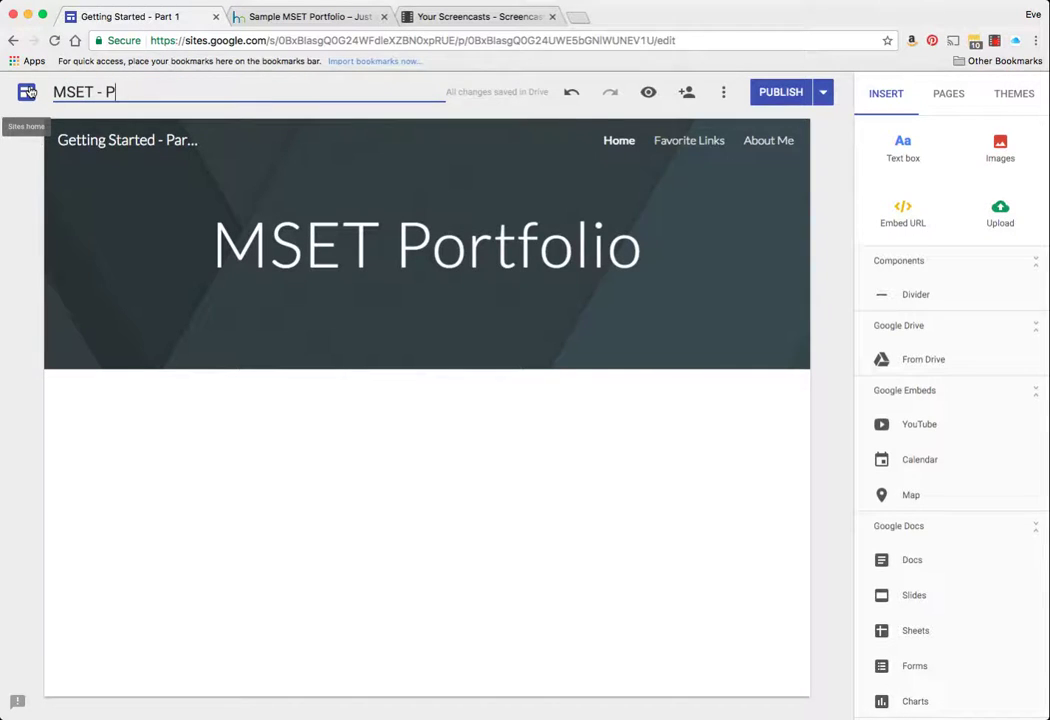
text(ortfolio)
key(Tab)
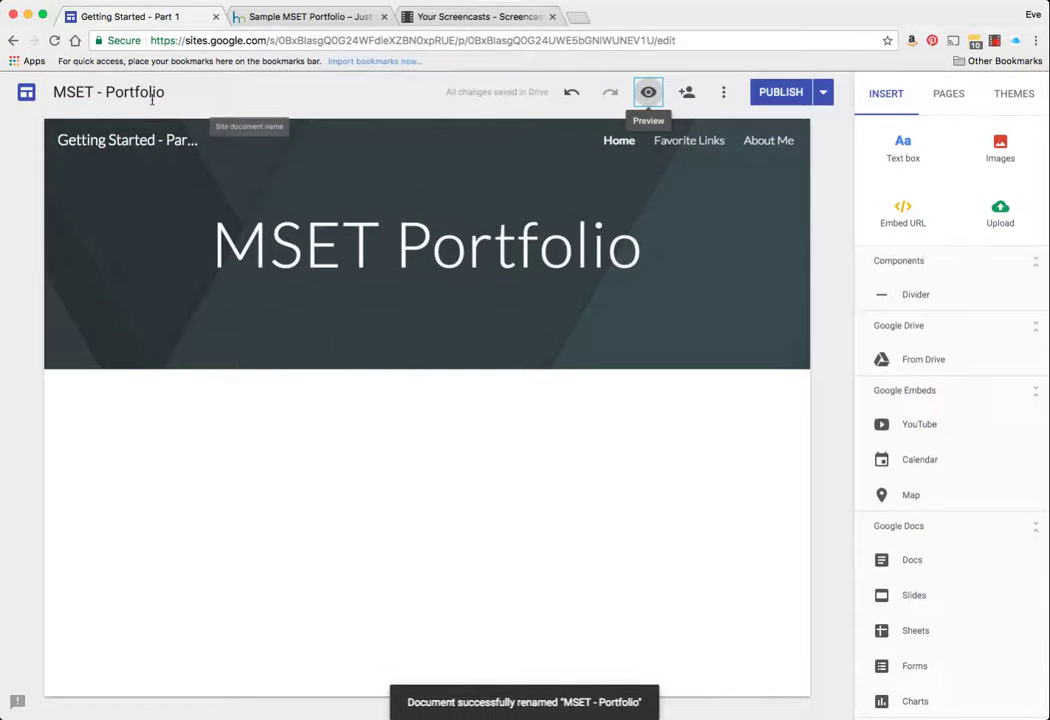
click(774, 96)
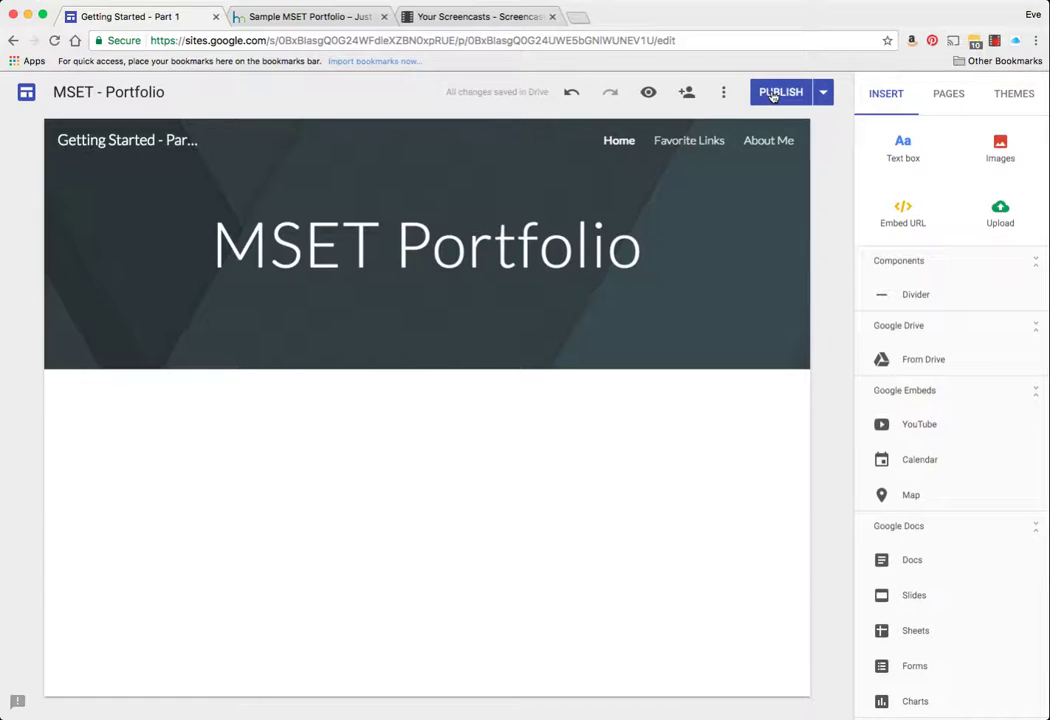
- Review the course and elective outline on the Sample MSET Portfolio website's Home page, and return to the site editor
click(284, 18)
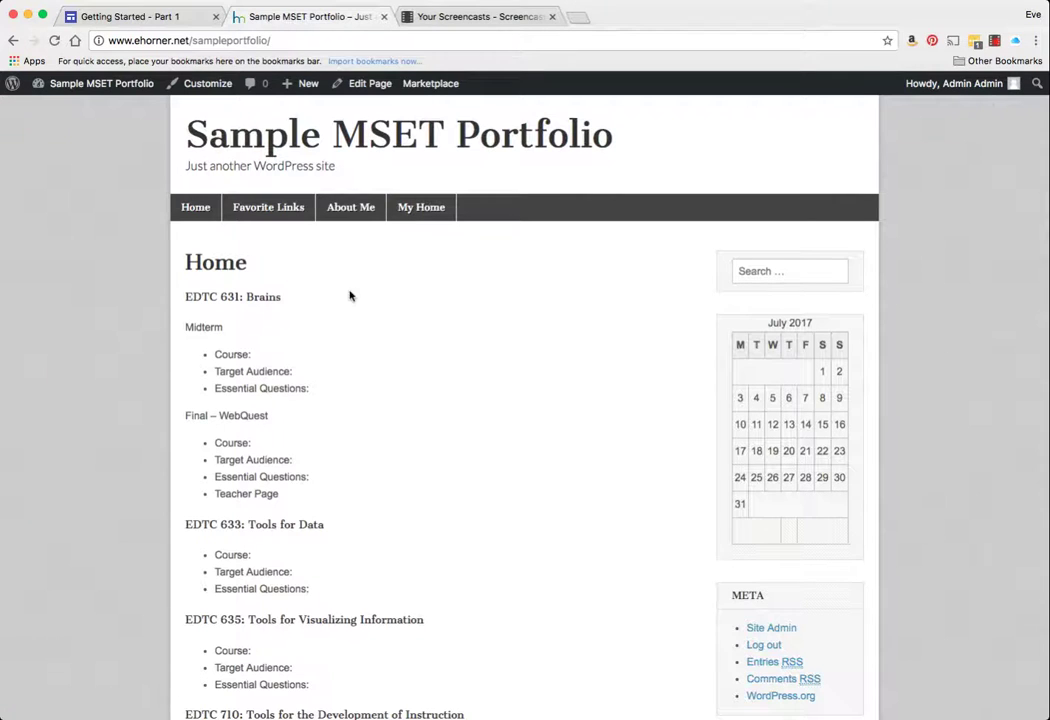
scroll(322, 388, down, 8)
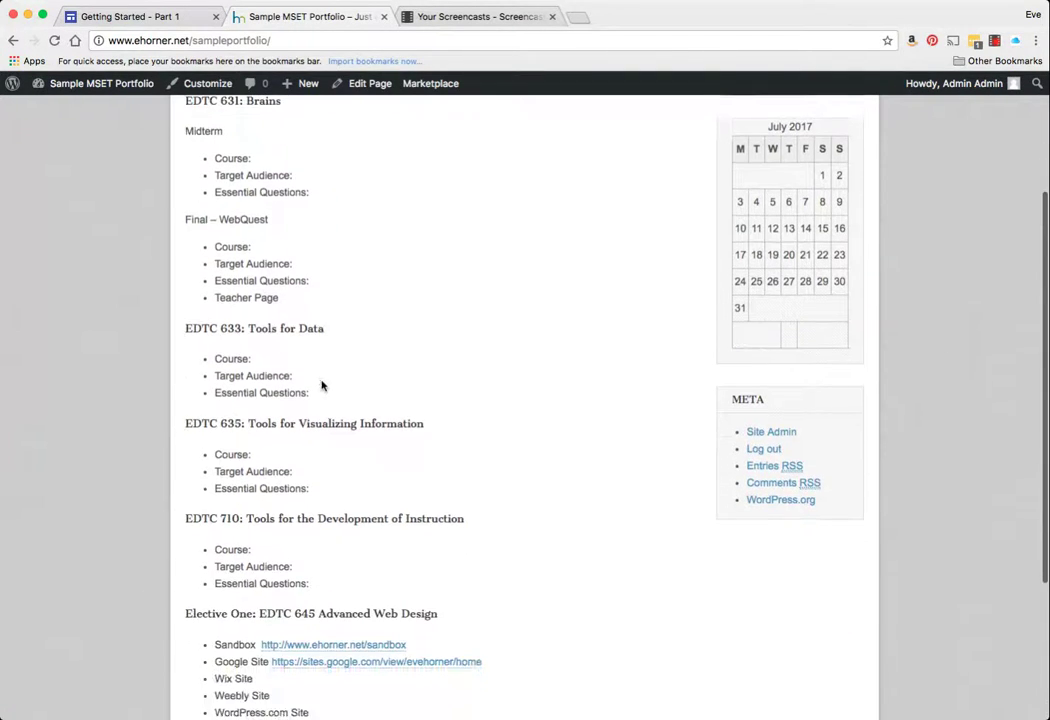
scroll(322, 388, up, 8)
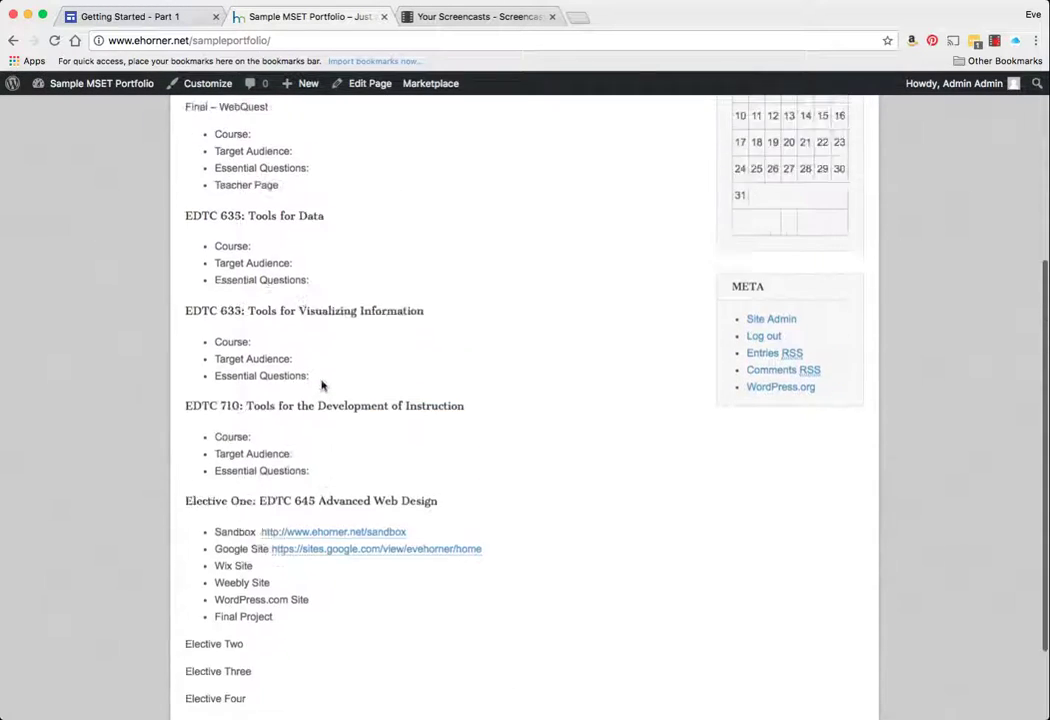
click(155, 18)
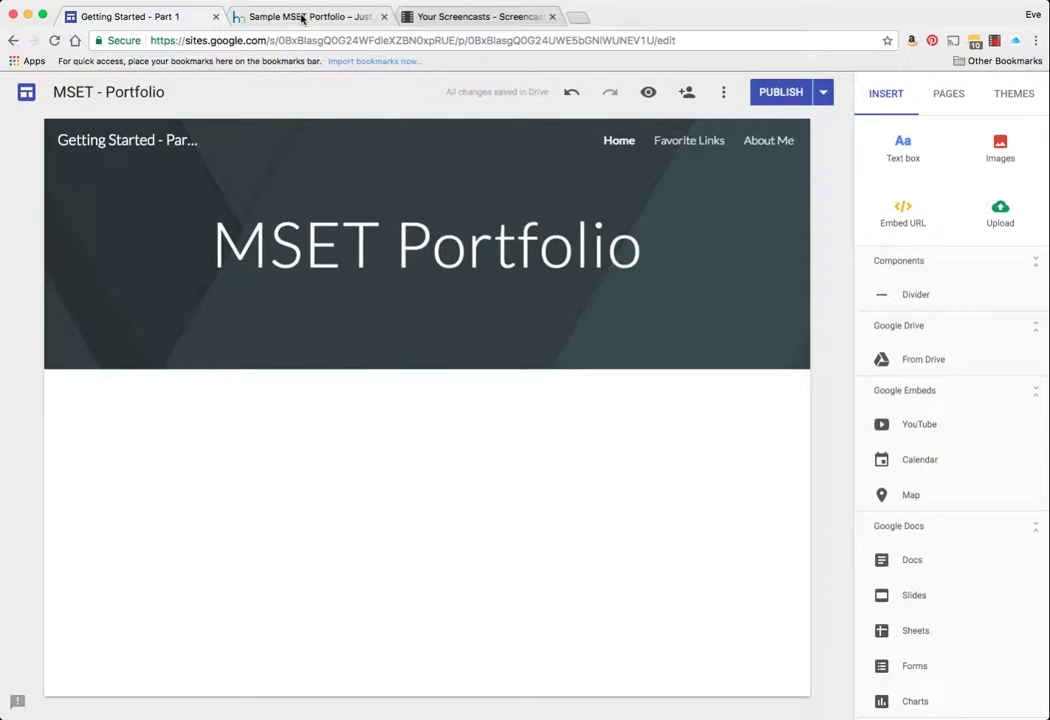
click(301, 18)
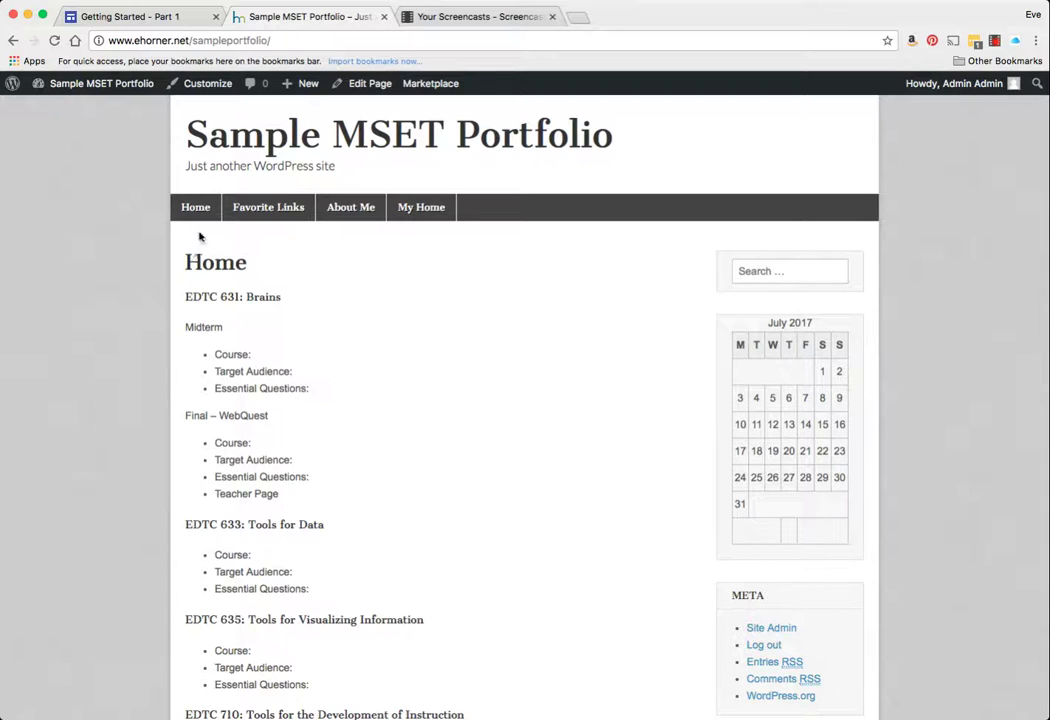
scroll(195, 286, down, 5)
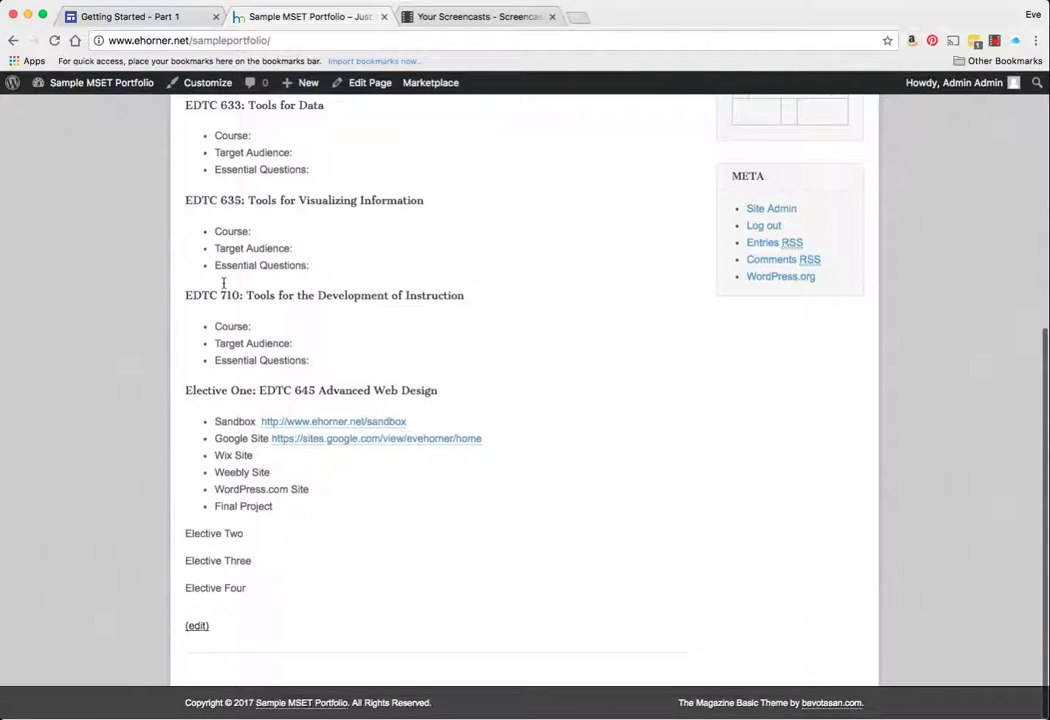
click(112, 18)
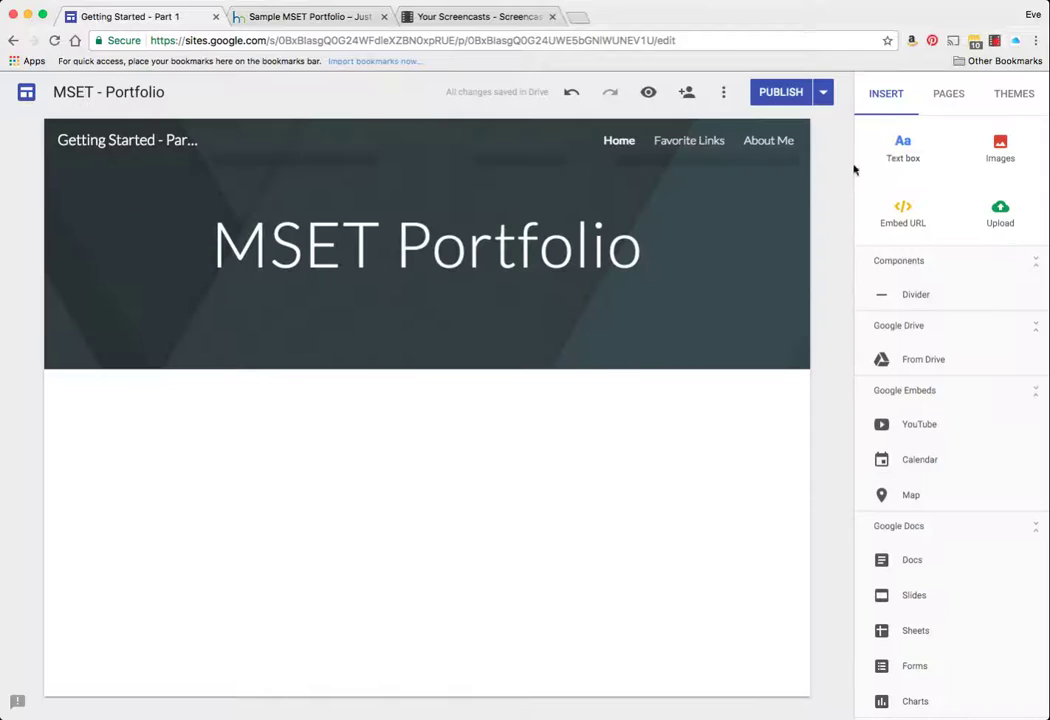
- Insert a text box below the Home header and paste in the sample portfolio's outline from "EDTC 631: Brains" through "Elective Four"
click(902, 150)
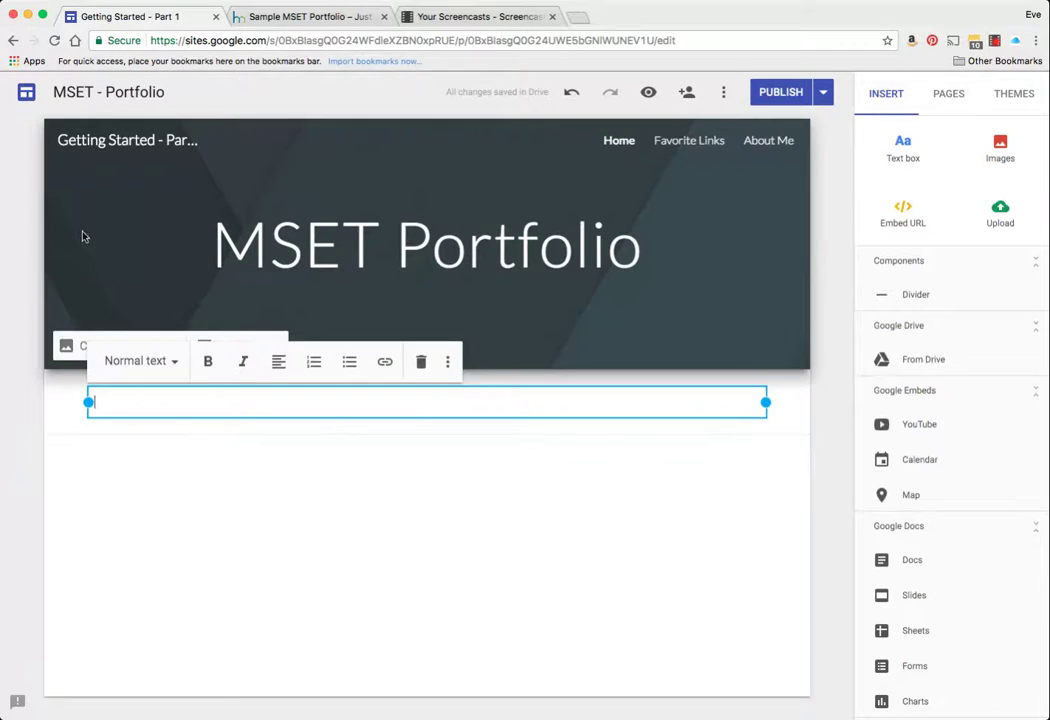
click(300, 17)
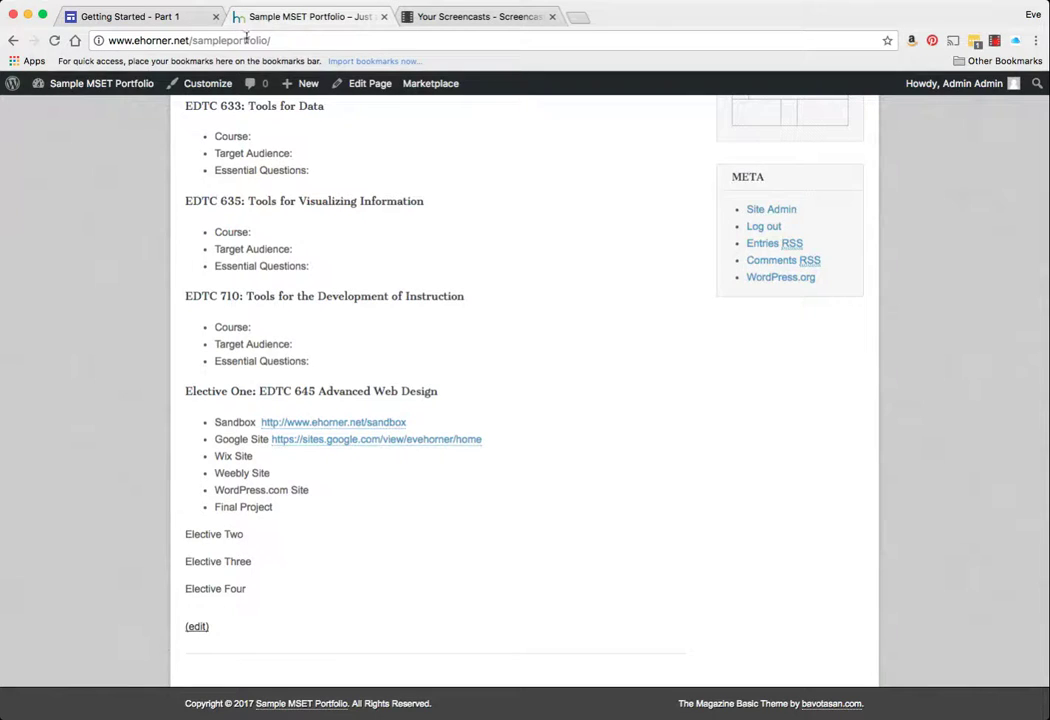
scroll(245, 228, up, 6)
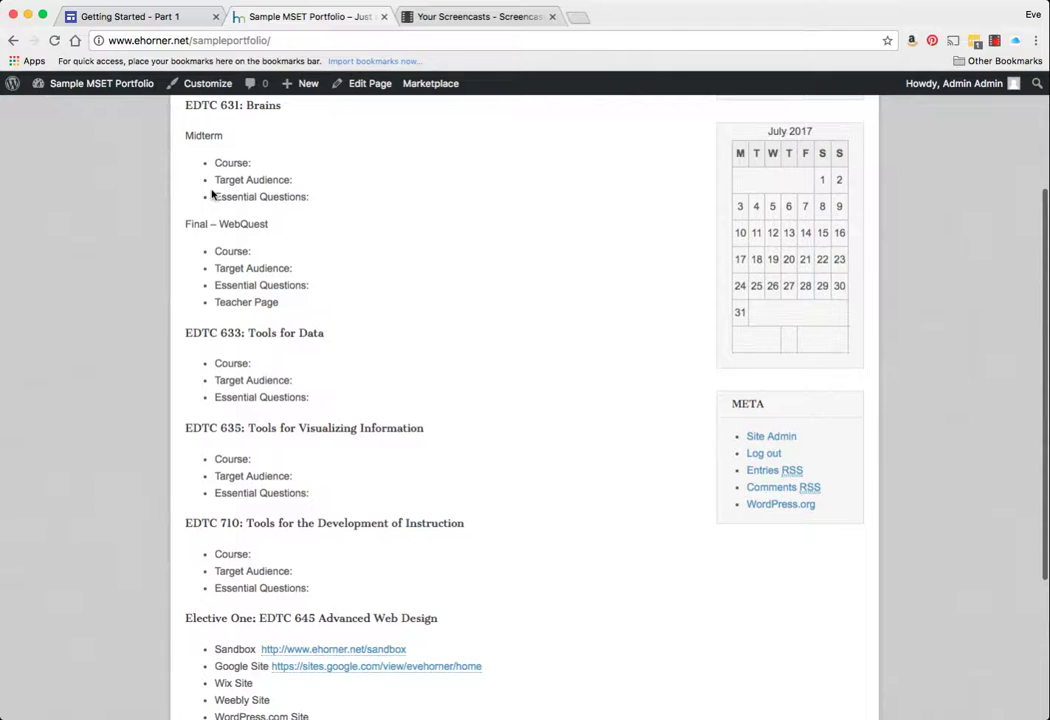
scroll(203, 166, up, 3)
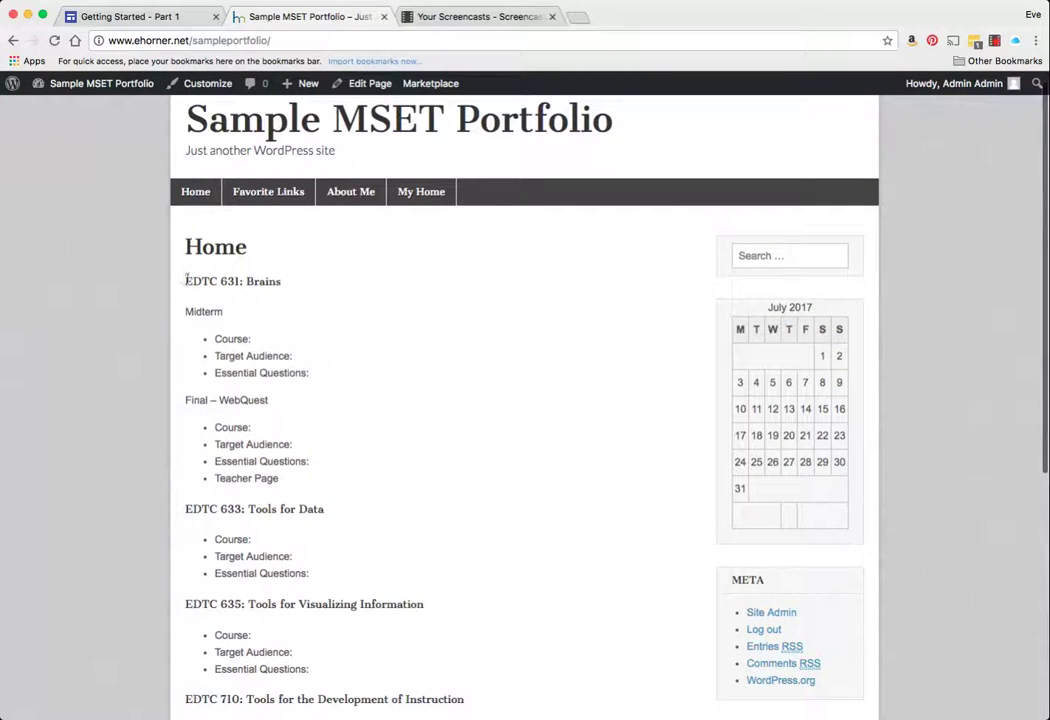
drag(186, 280, 265, 601)
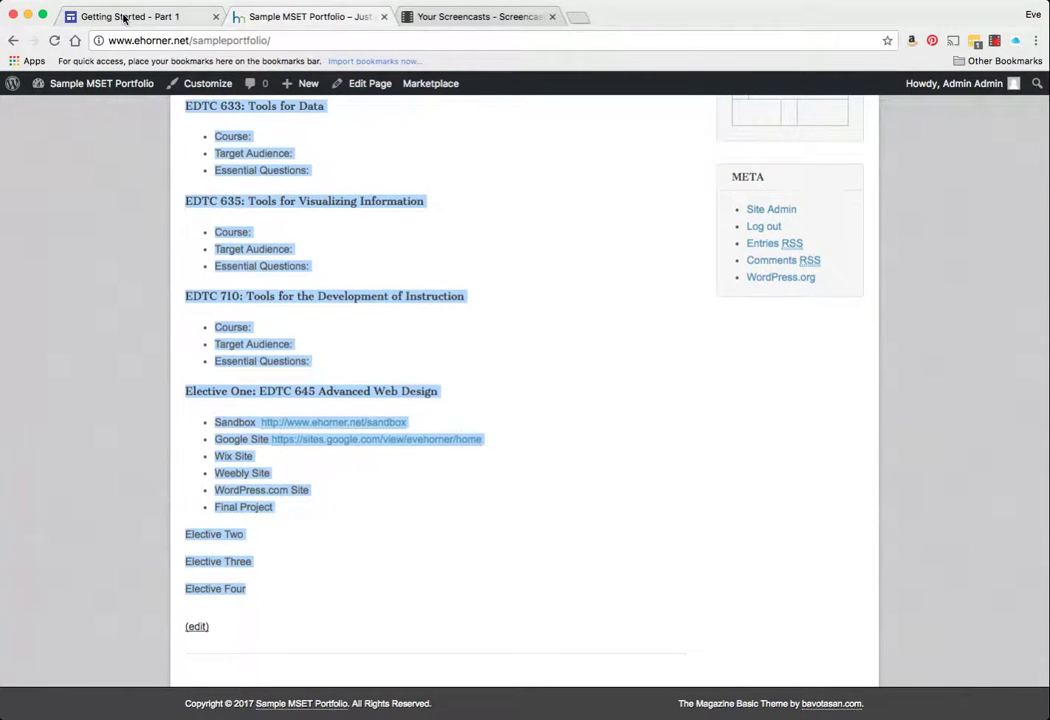
click(160, 16)
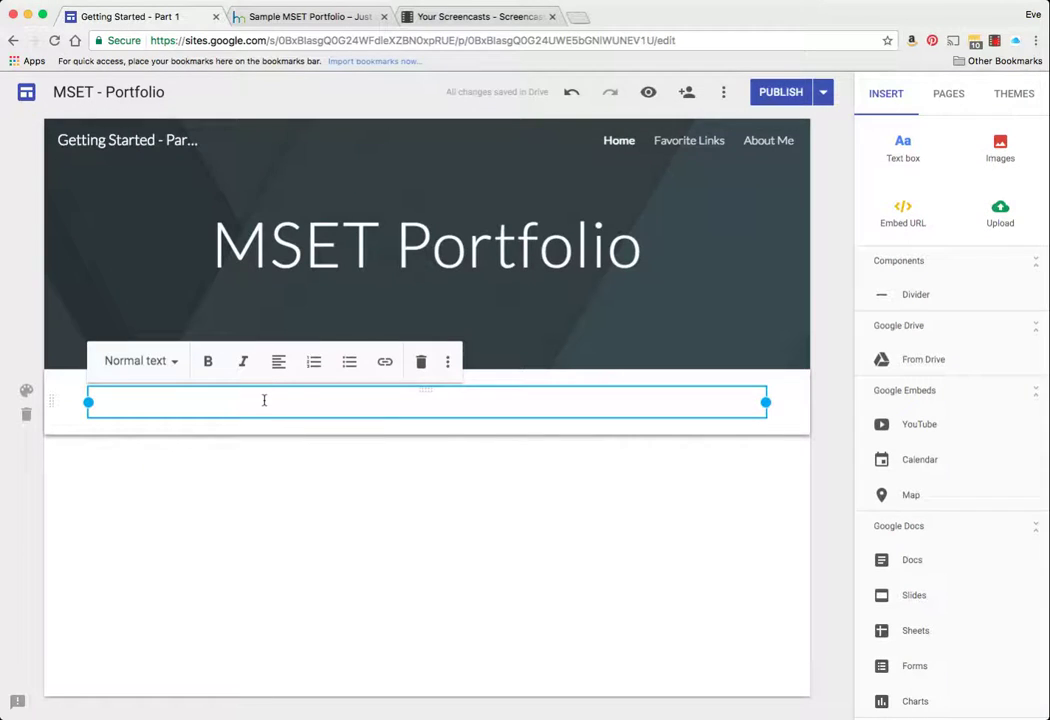
key(ctrl+v)
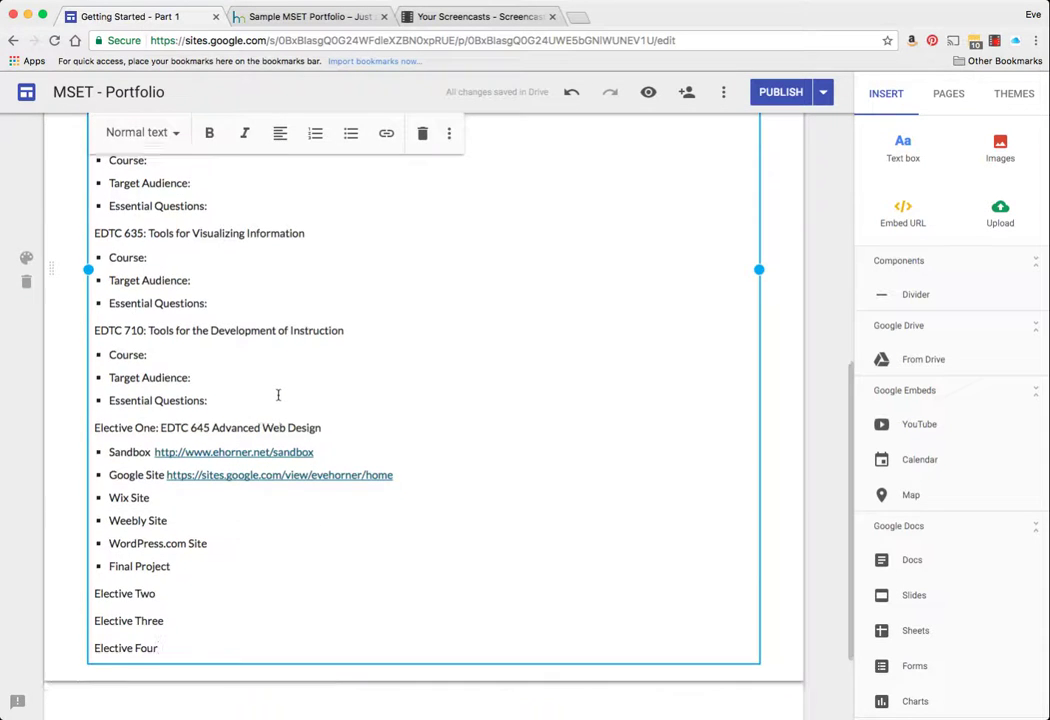
- Publish the site with the new title and course outline on the Home page
scroll(278, 395, up, 10)
click(787, 92)
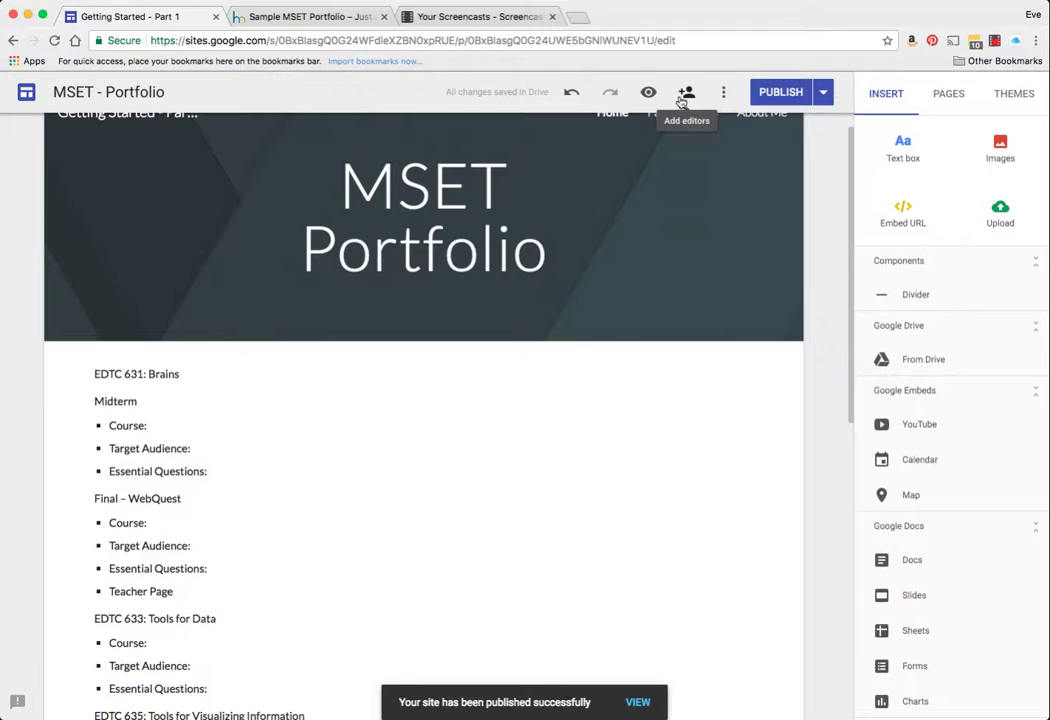
- Preview the Home page, test the Sandbox link under Elective One, compare the outline with the sample portfolio, and return to the editor
click(648, 93)
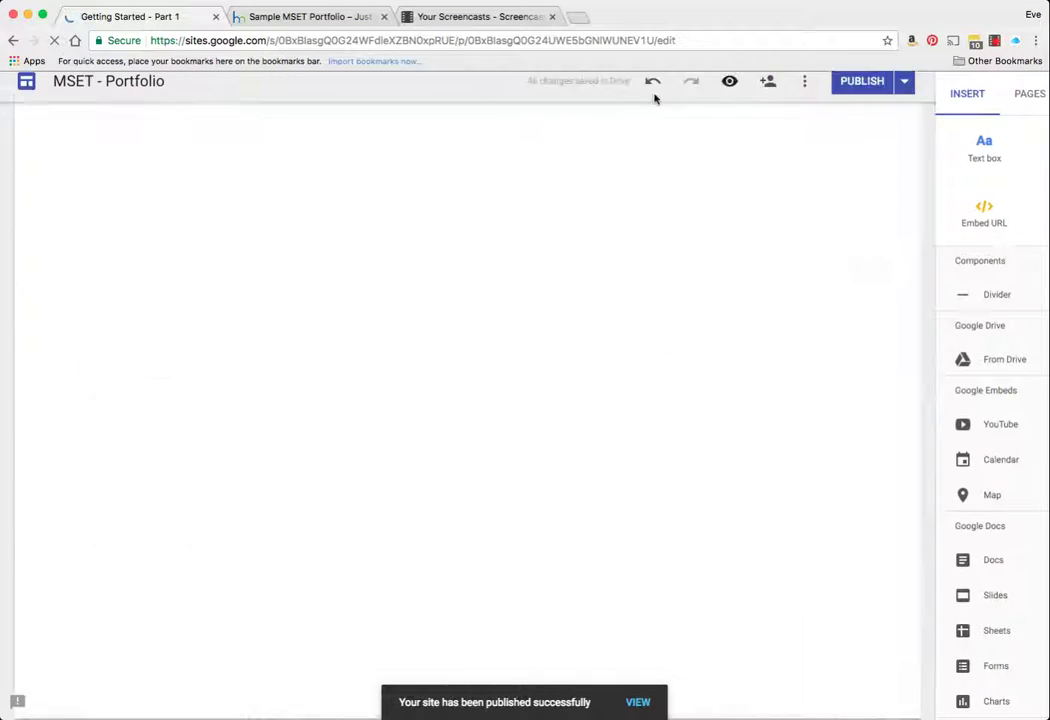
scroll(81, 341, down, 5)
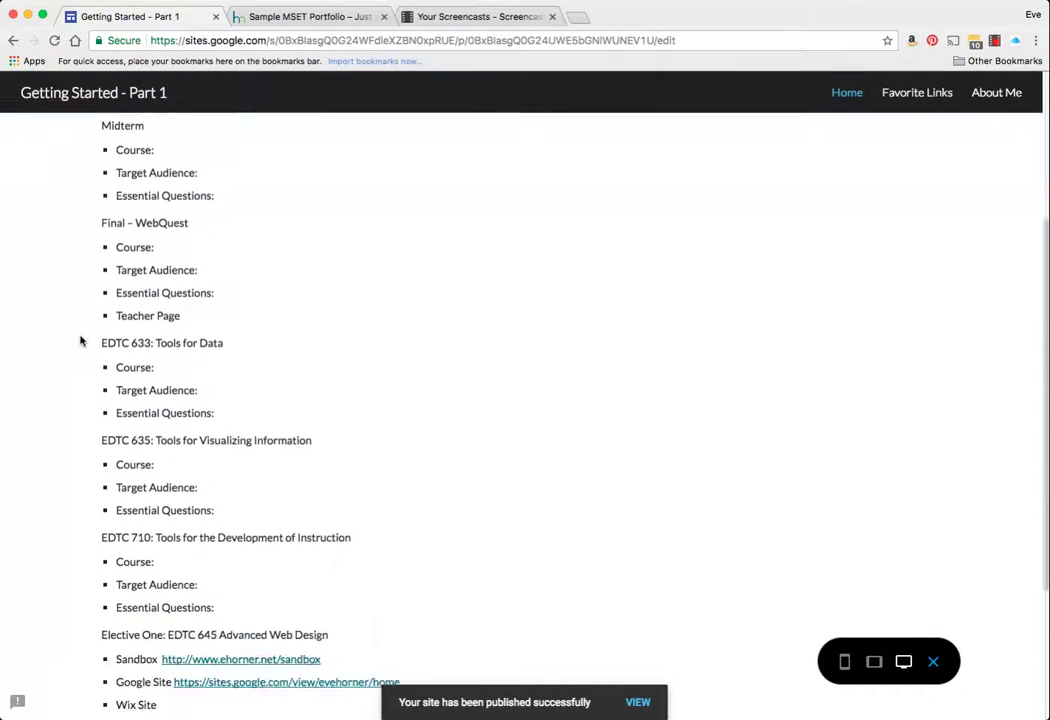
scroll(81, 341, down, 5)
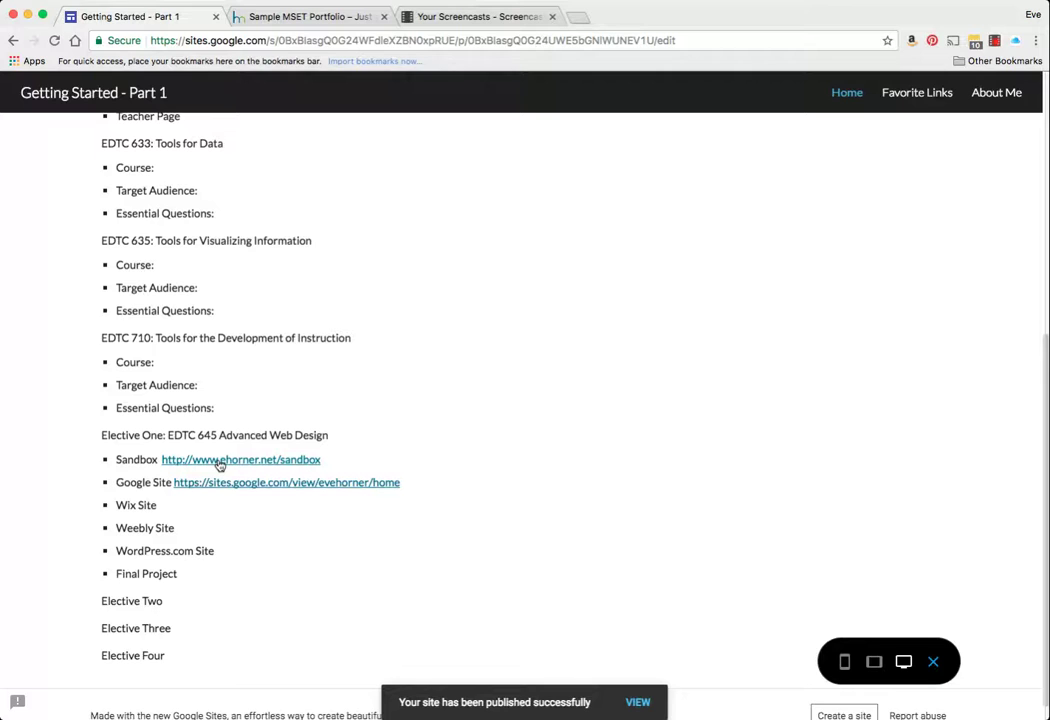
click(219, 461)
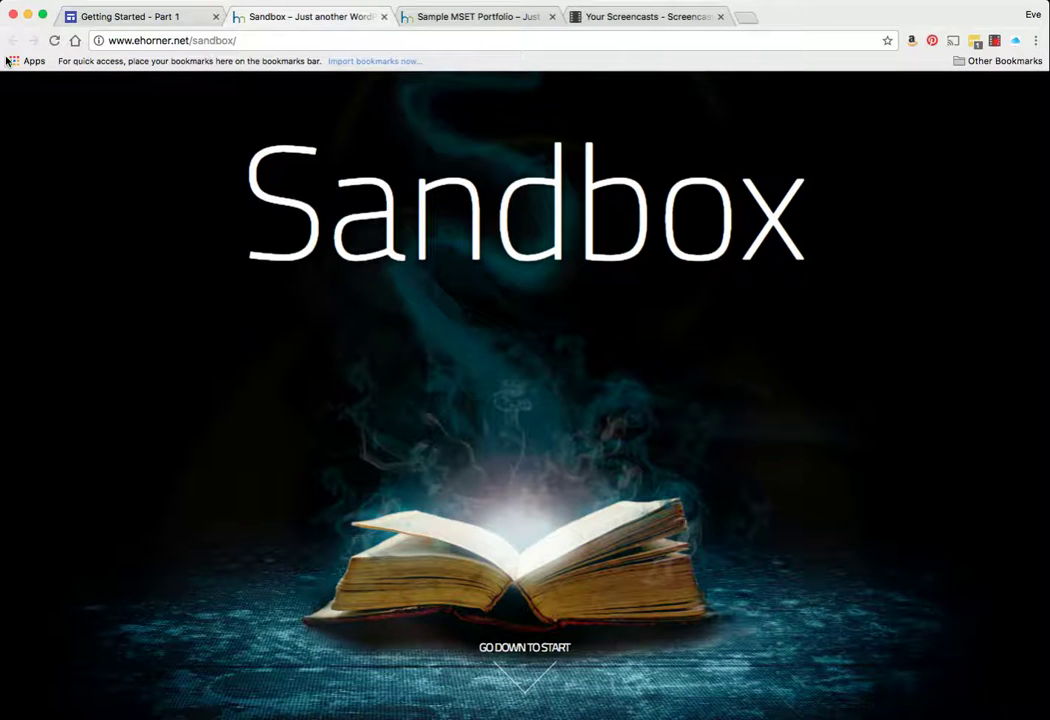
click(384, 16)
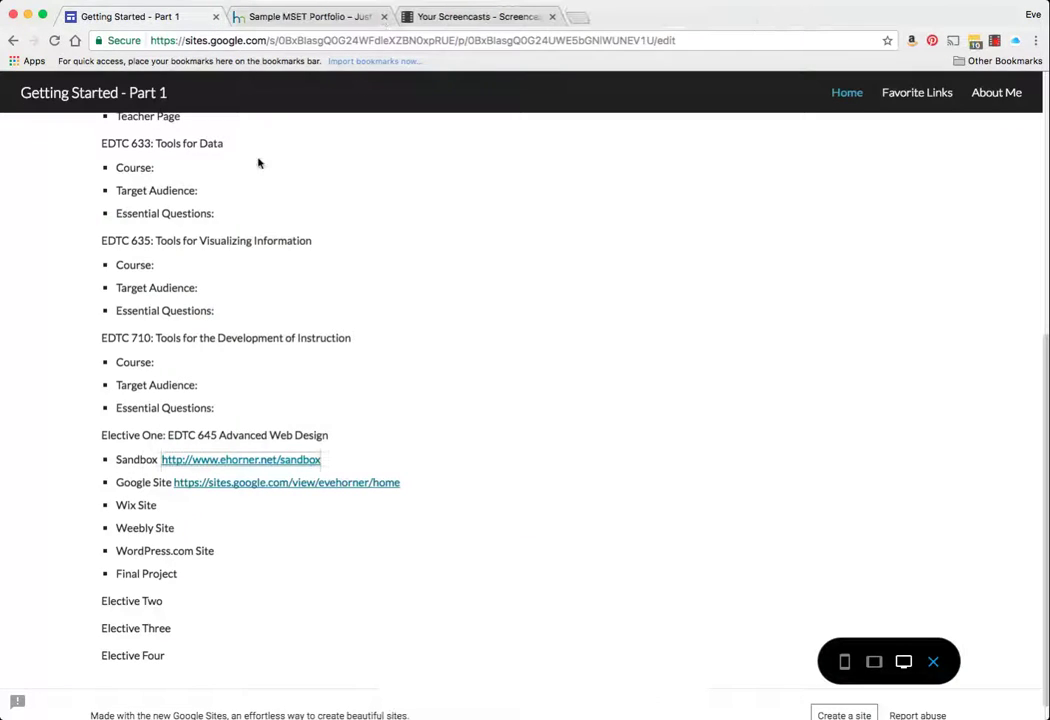
click(232, 17)
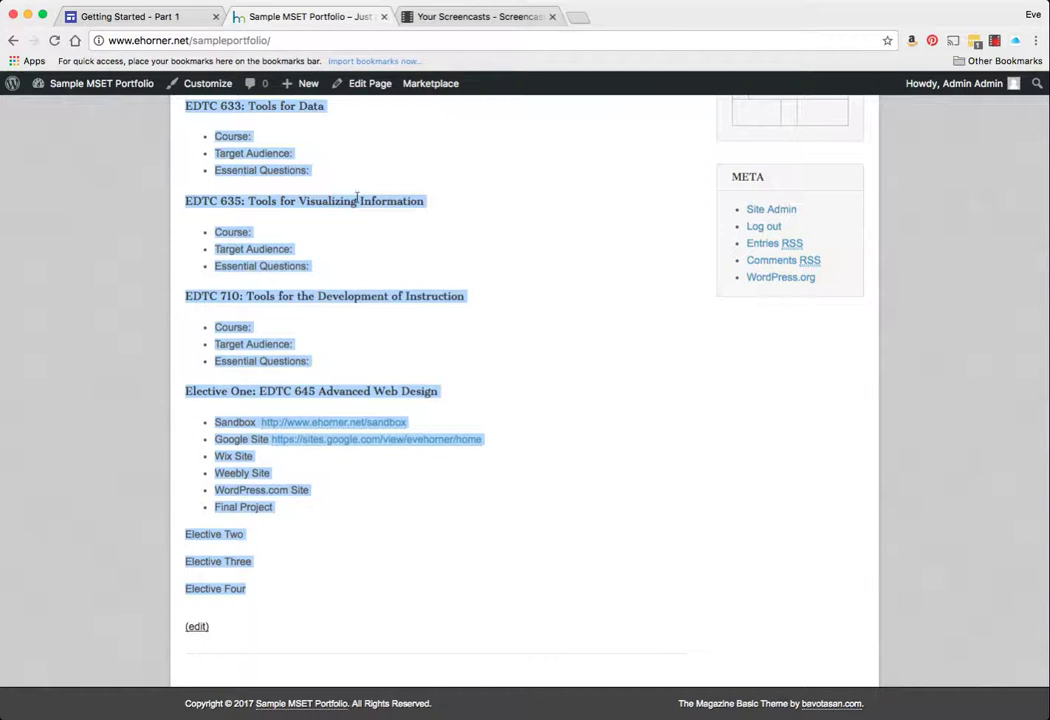
click(131, 17)
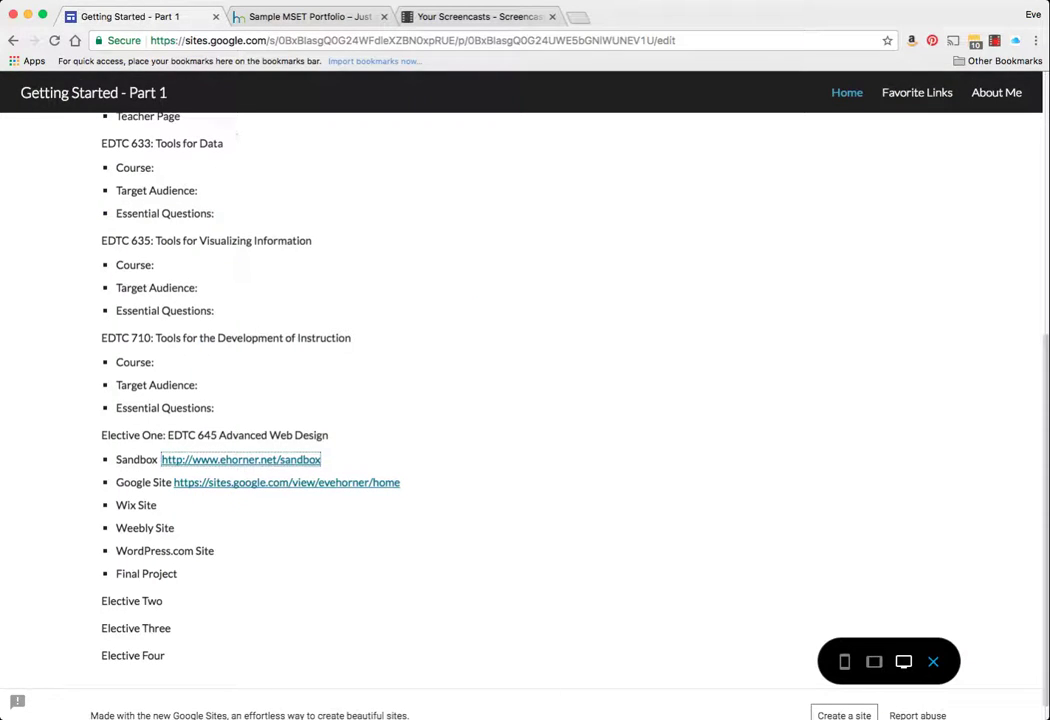
click(933, 662)
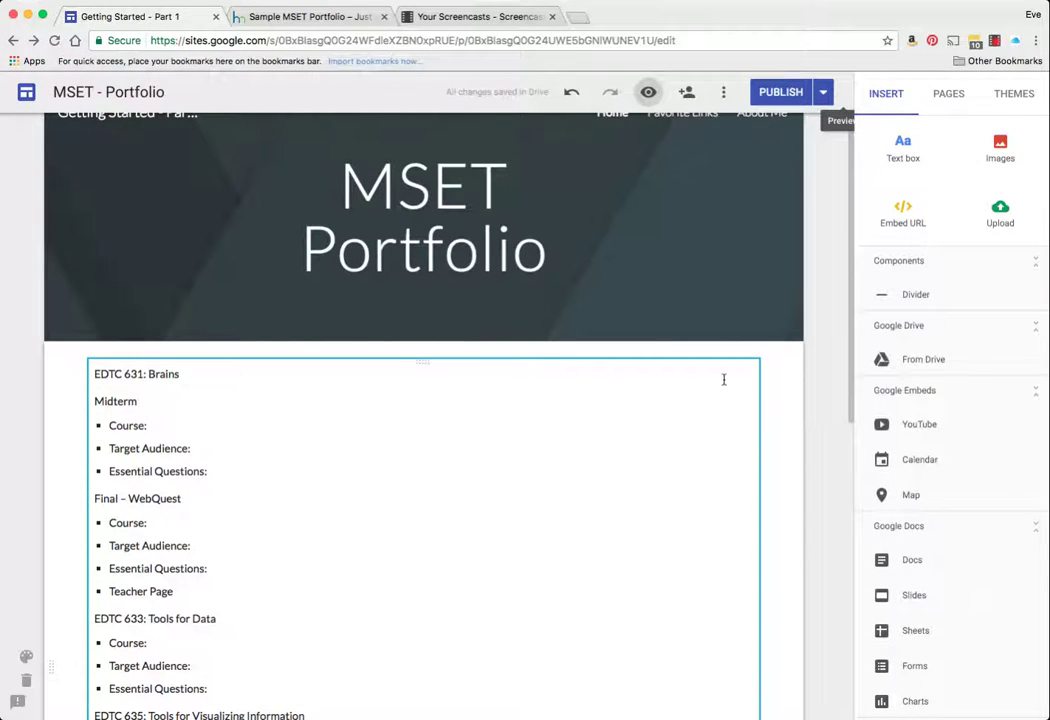
- Delete the full-width text box containing the pasted course outline from the Home page
scroll(851, 320, down, 1)
mouse_move(851, 320)
mouse_down()
mouse_move(825, 438)
mouse_move(819, 540)
mouse_move(834, 328)
mouse_up()
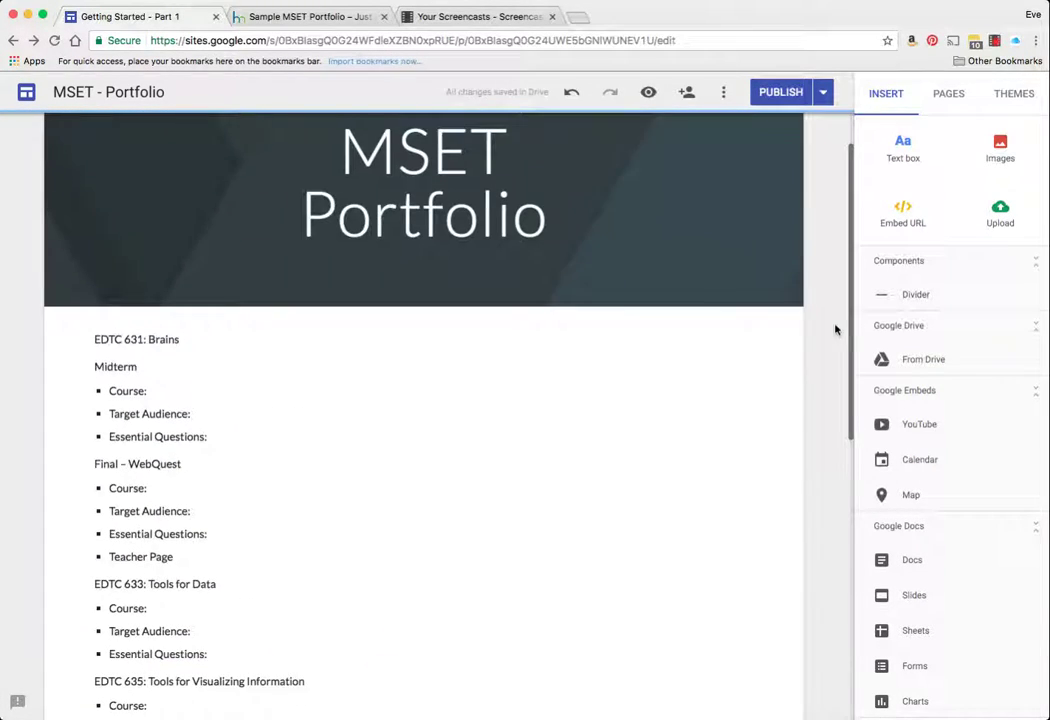
click(621, 375)
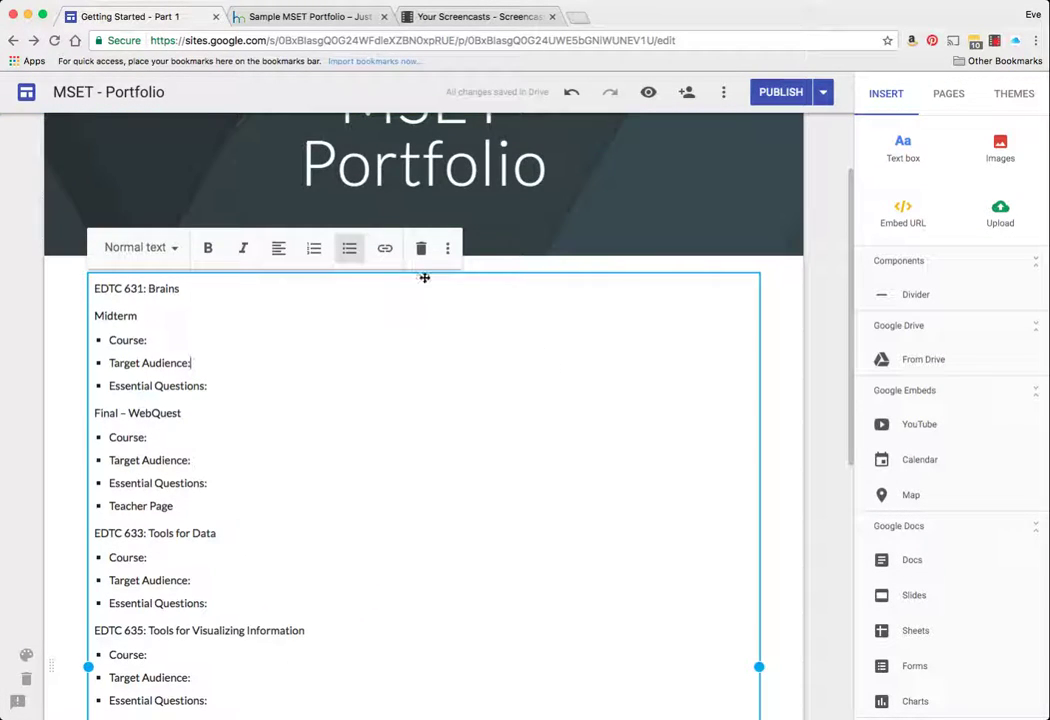
drag(424, 277, 422, 314)
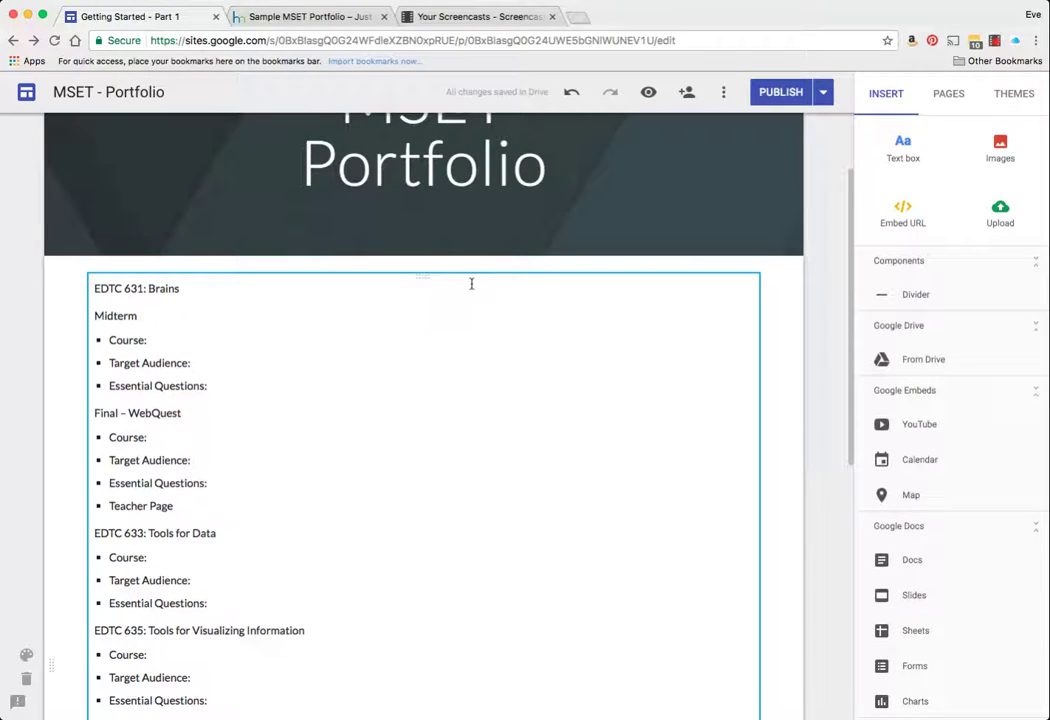
click(424, 278)
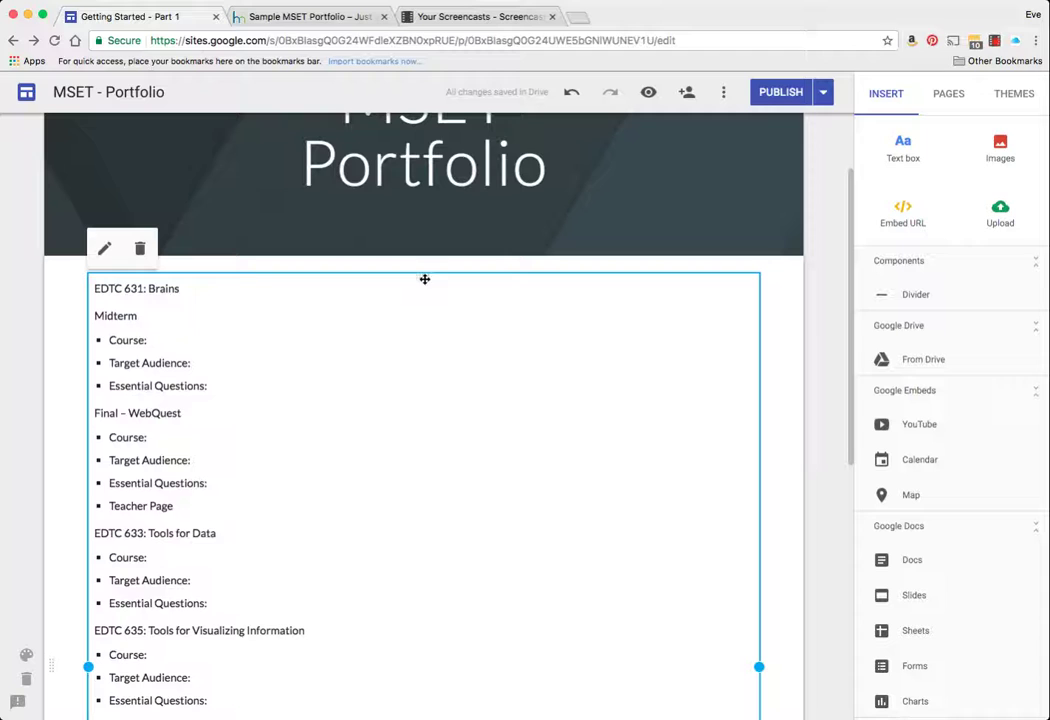
click(140, 248)
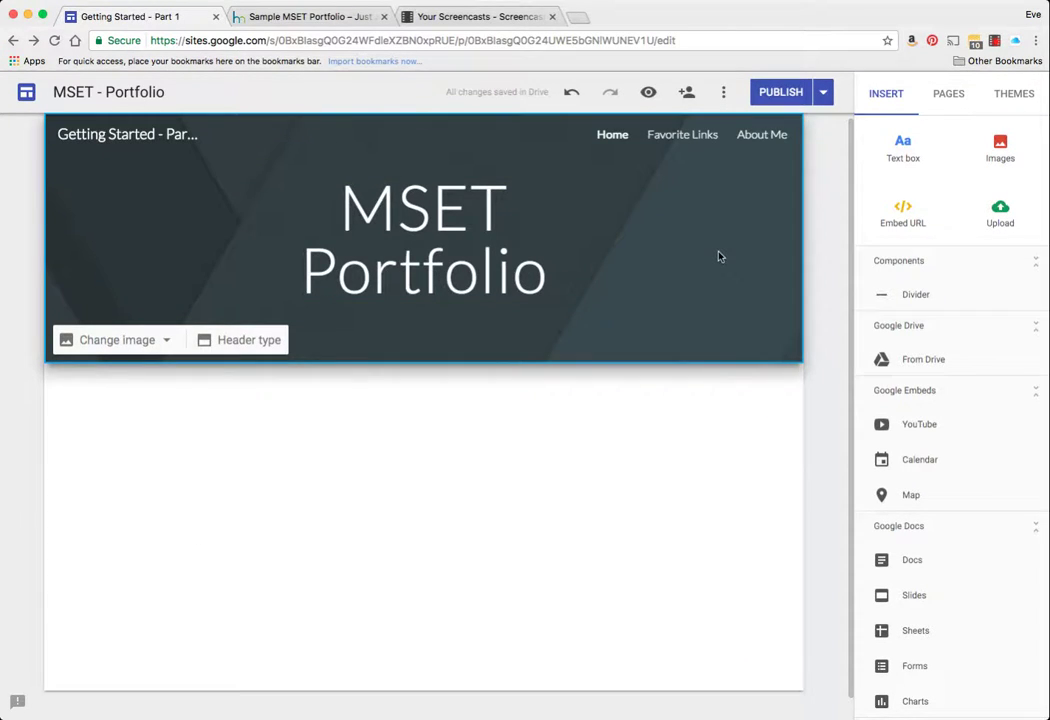
- Insert two text boxes below the Home header, narrow each to half the page width, and place them side by side in one row
click(908, 150)
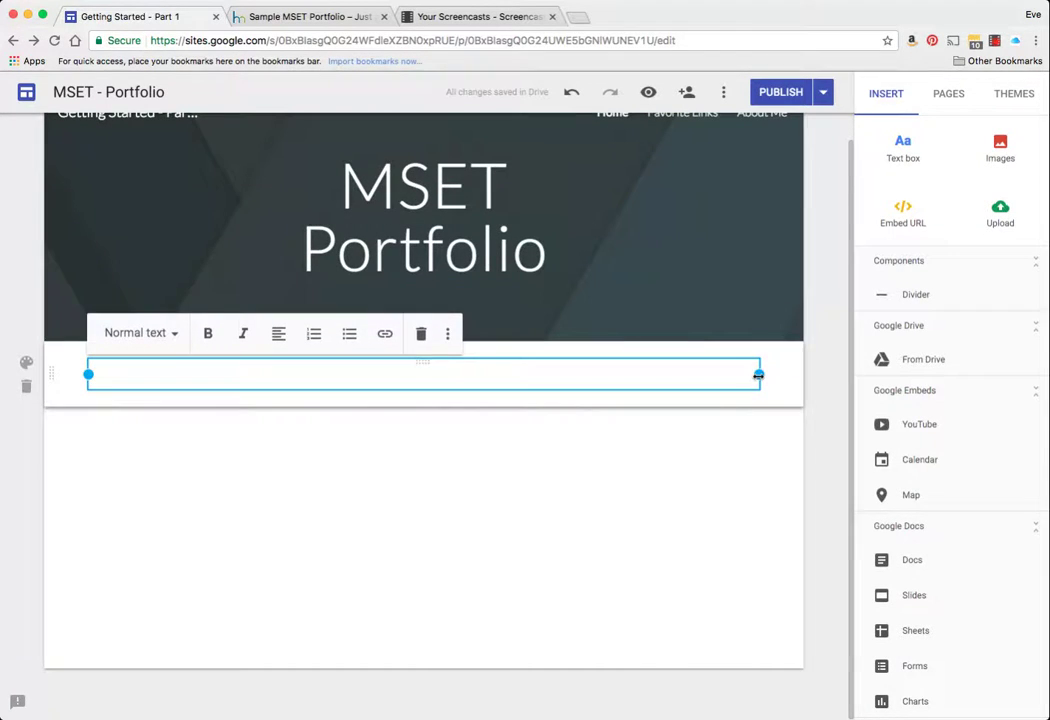
drag(758, 374, 414, 374)
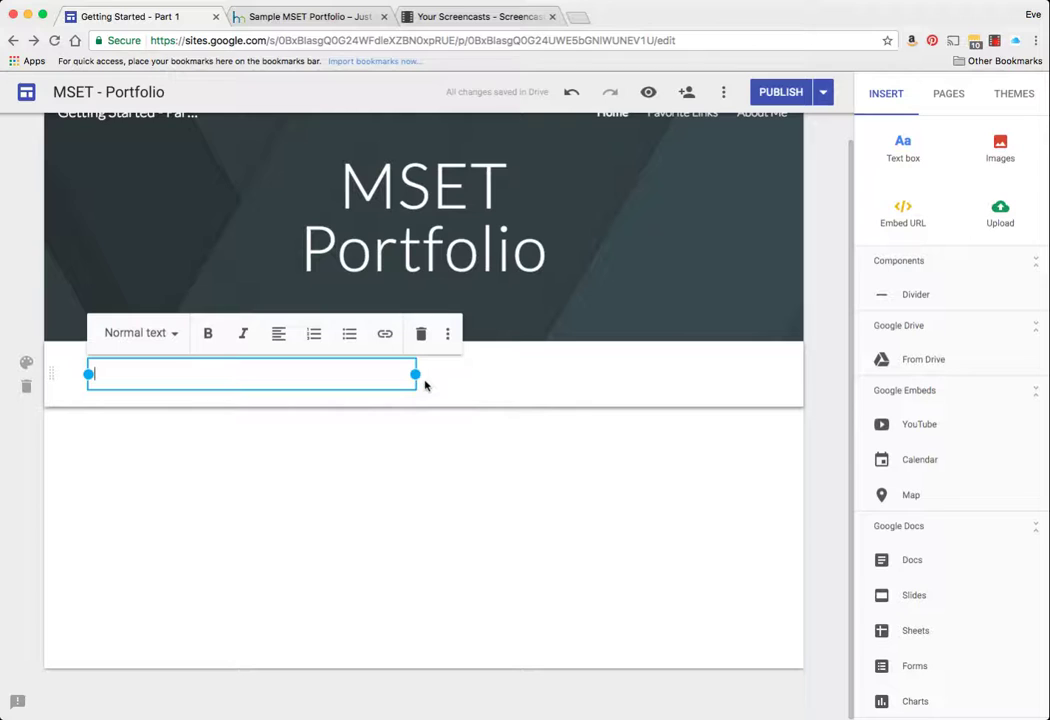
click(900, 146)
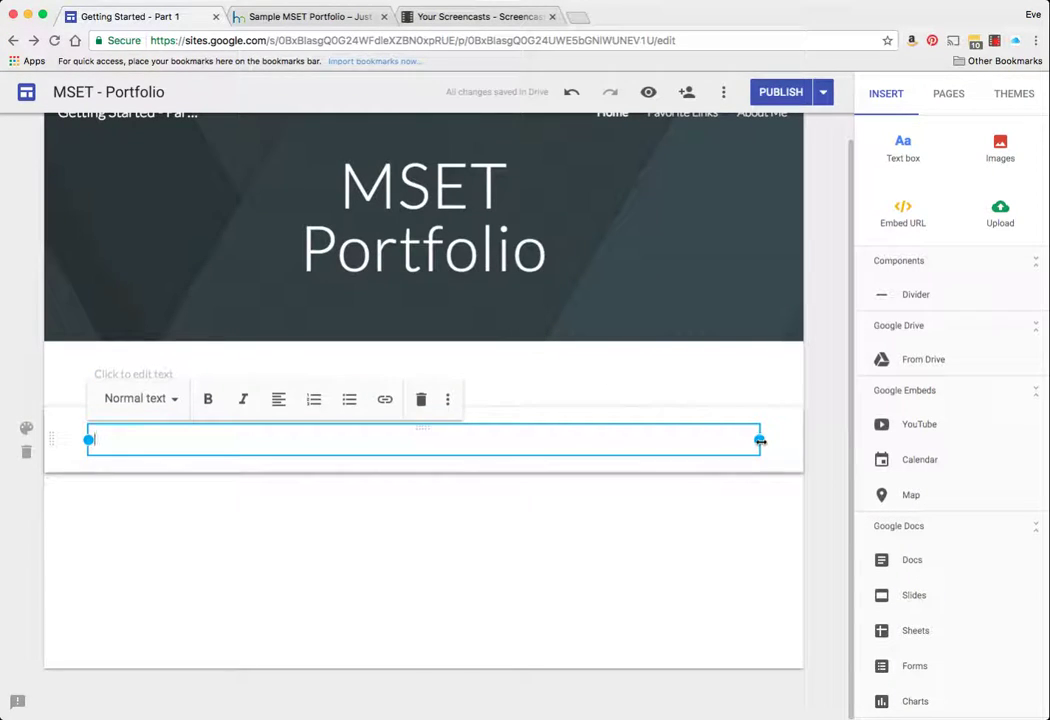
drag(759, 440, 410, 440)
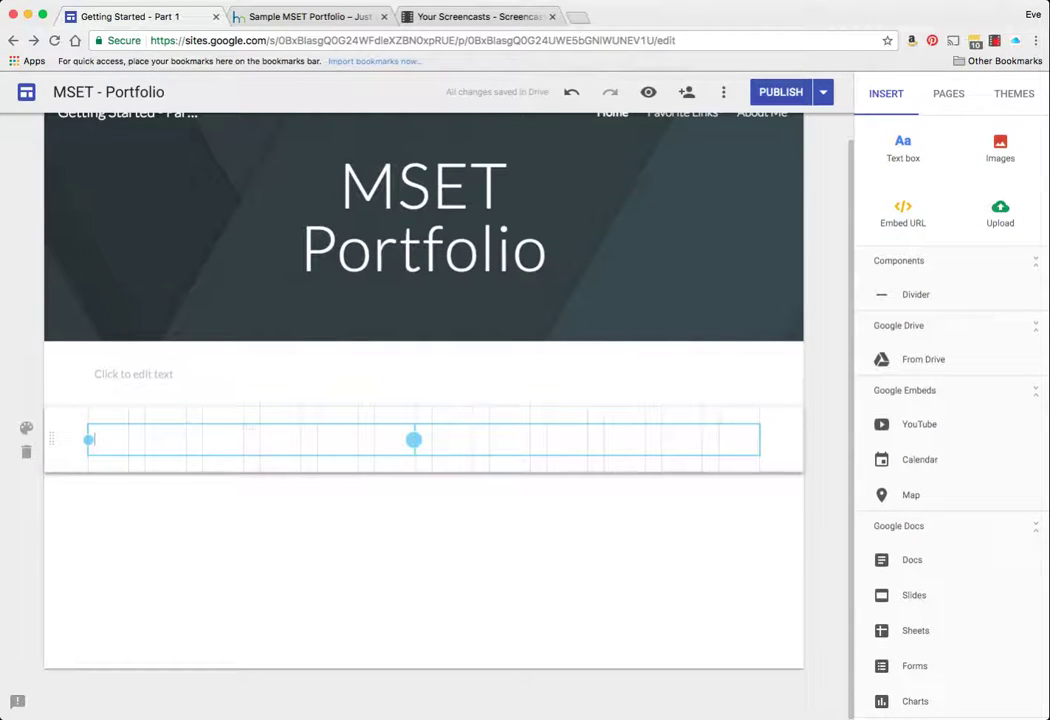
drag(413, 440, 415, 442)
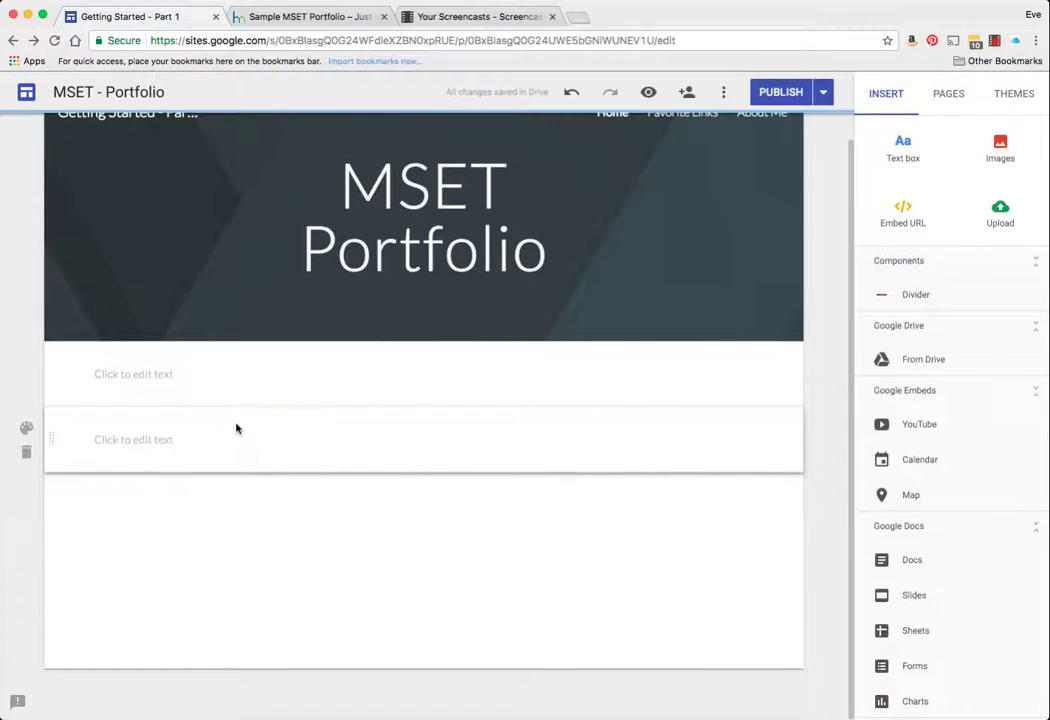
drag(230, 424, 519, 384)
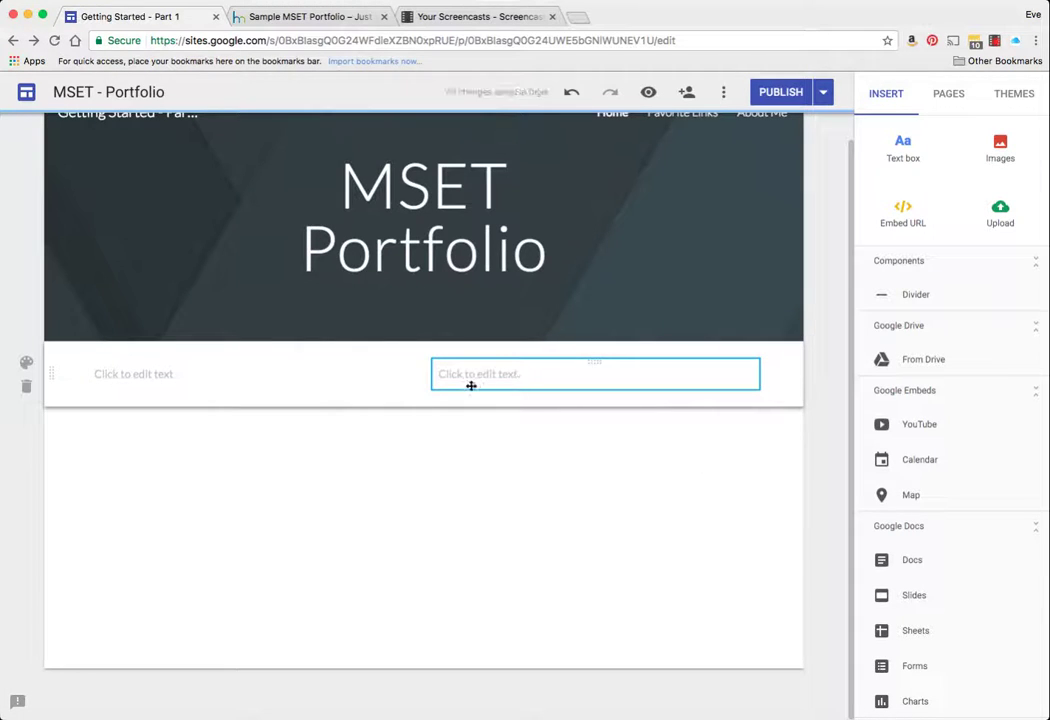
- Narrow the second empty text box to about a quarter of the row and widen the first to about three quarters
click(243, 371)
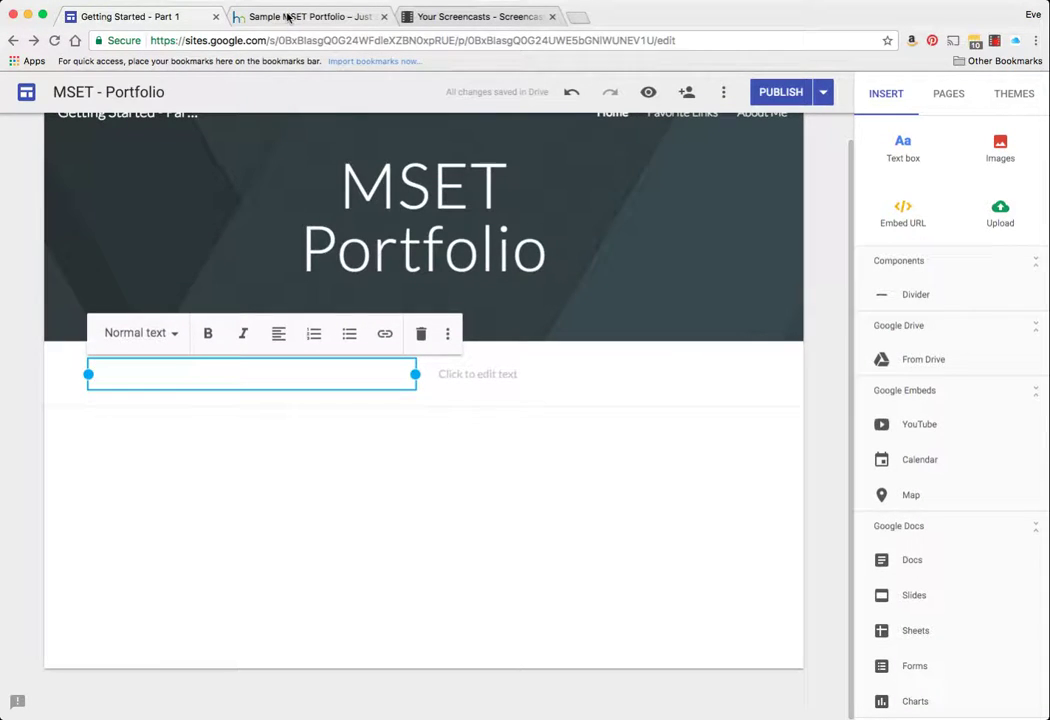
click(288, 17)
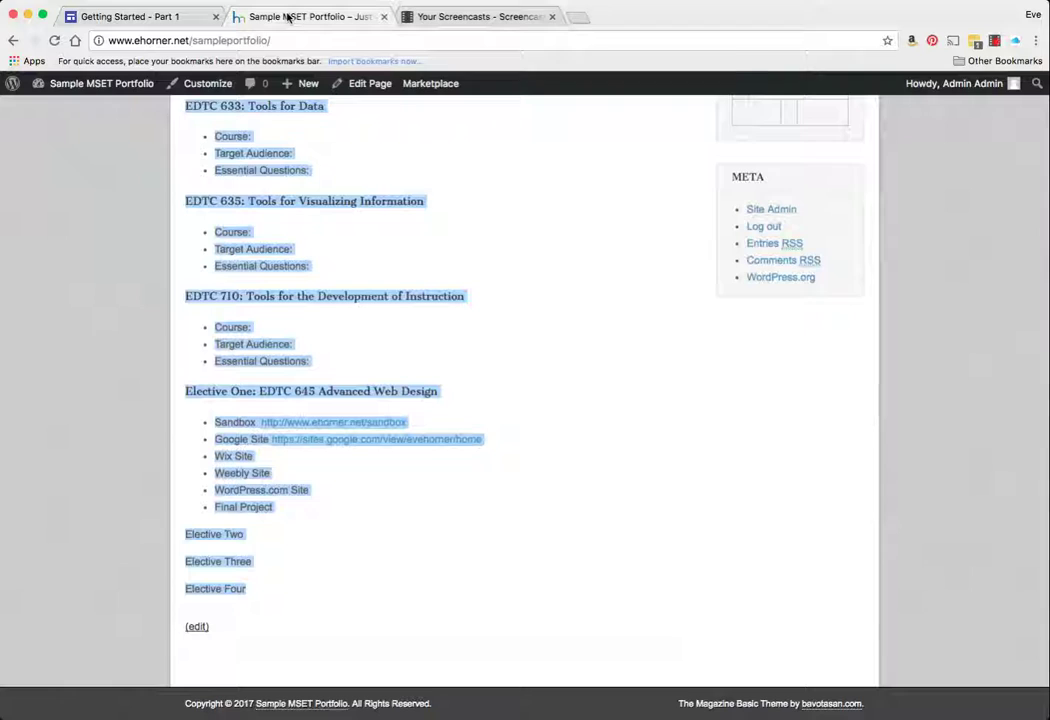
click(112, 15)
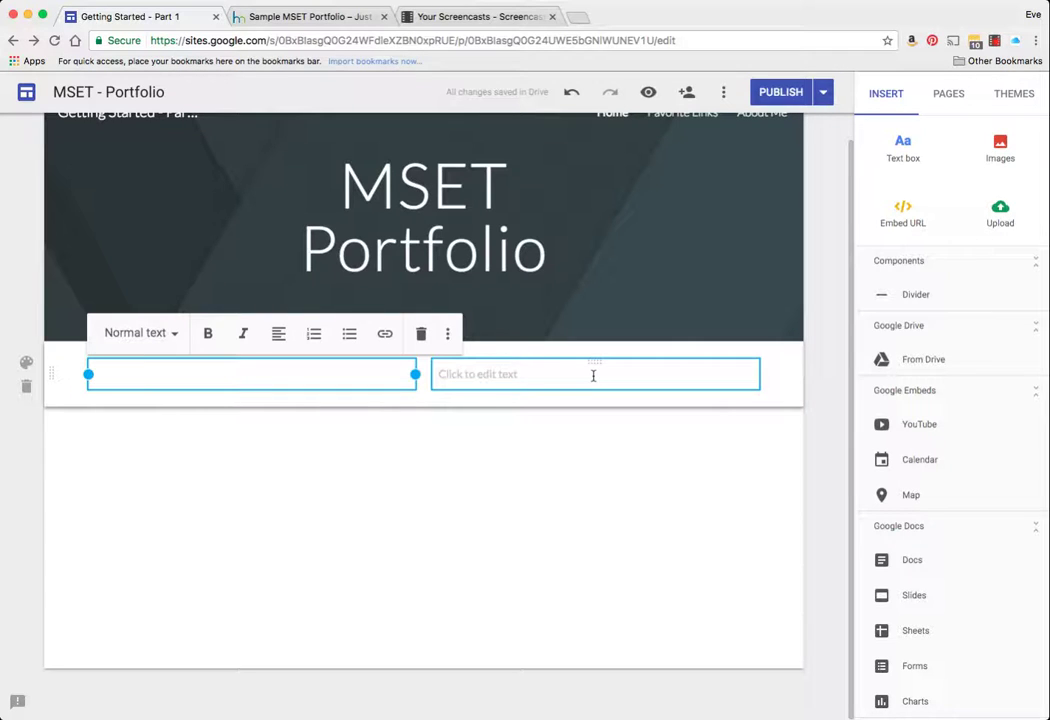
click(721, 373)
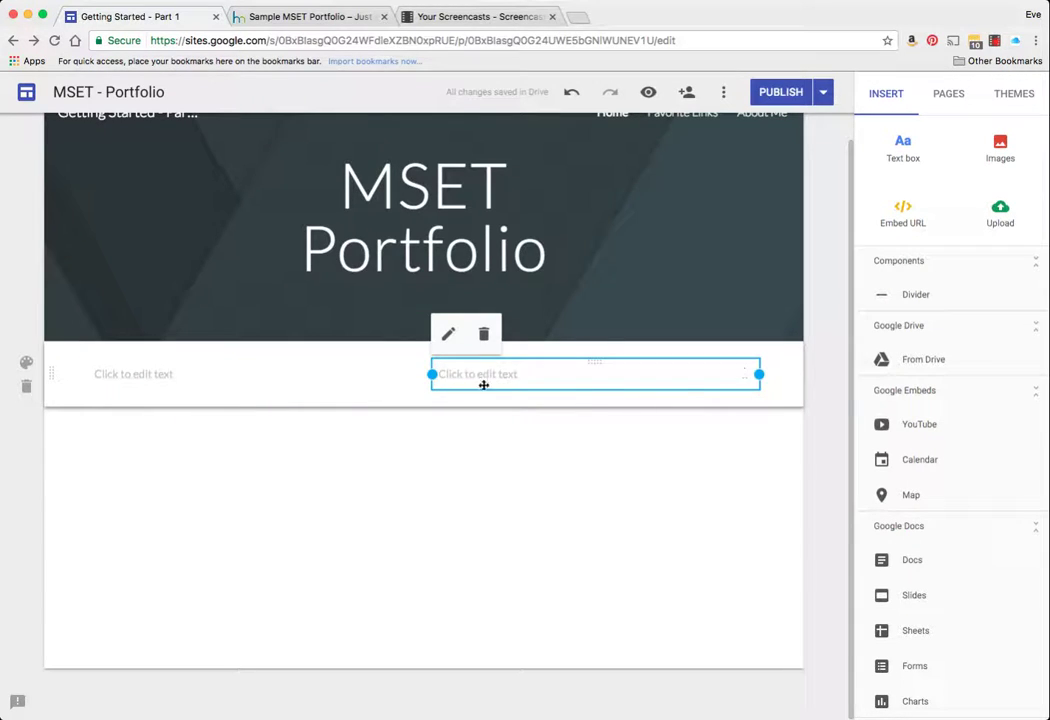
drag(433, 375, 603, 375)
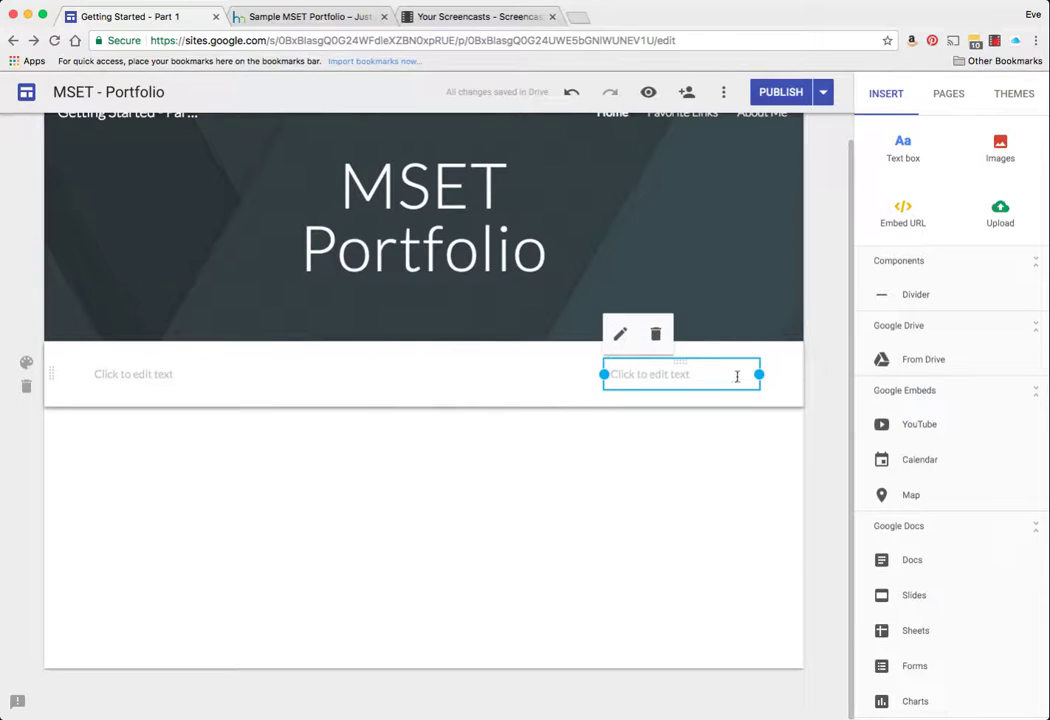
drag(761, 374, 801, 378)
click(347, 375)
click(401, 376)
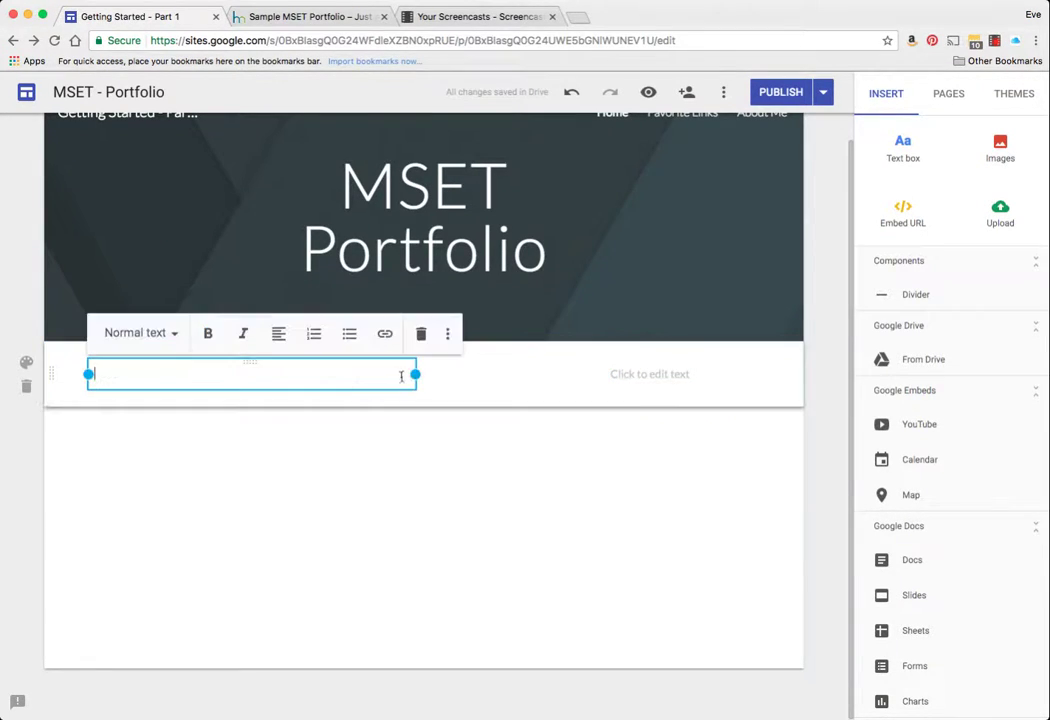
drag(415, 375, 587, 374)
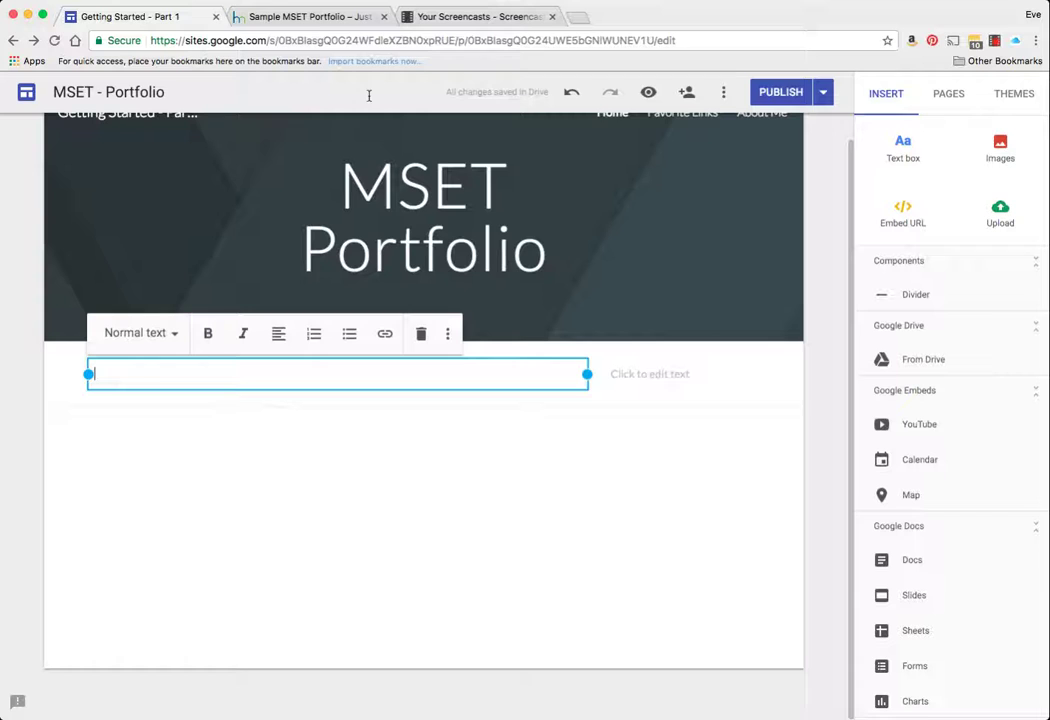
- Review the course outline on the Sample MSET Portfolio website's Home page, clear its text selection, and return to the site editor
click(306, 18)
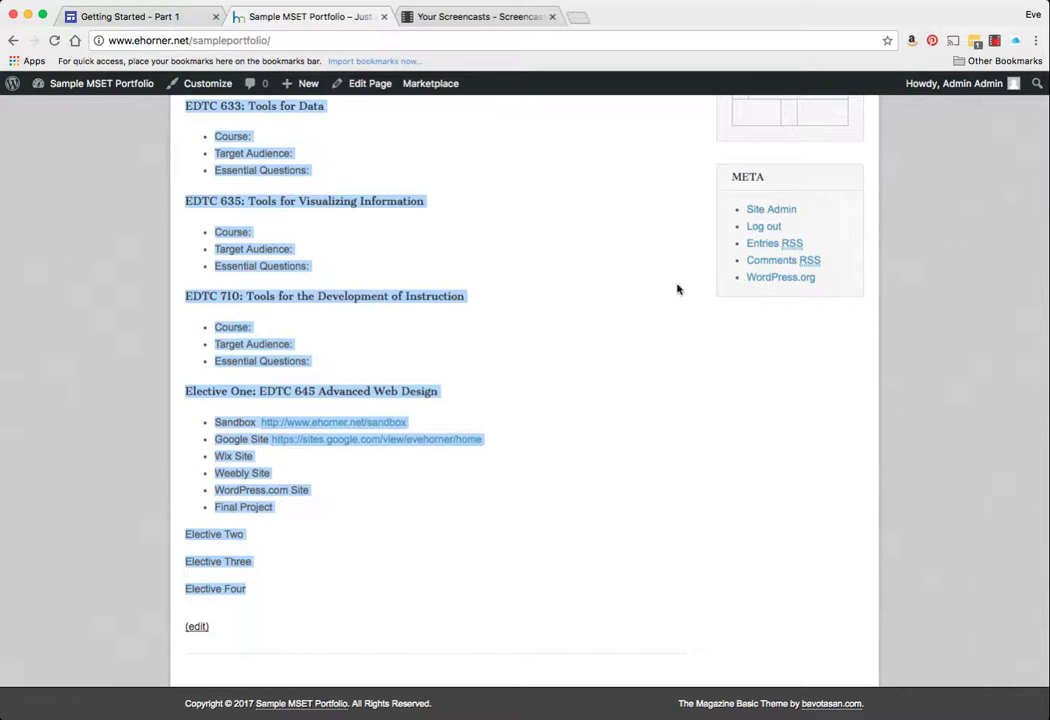
scroll(676, 287, up, 5)
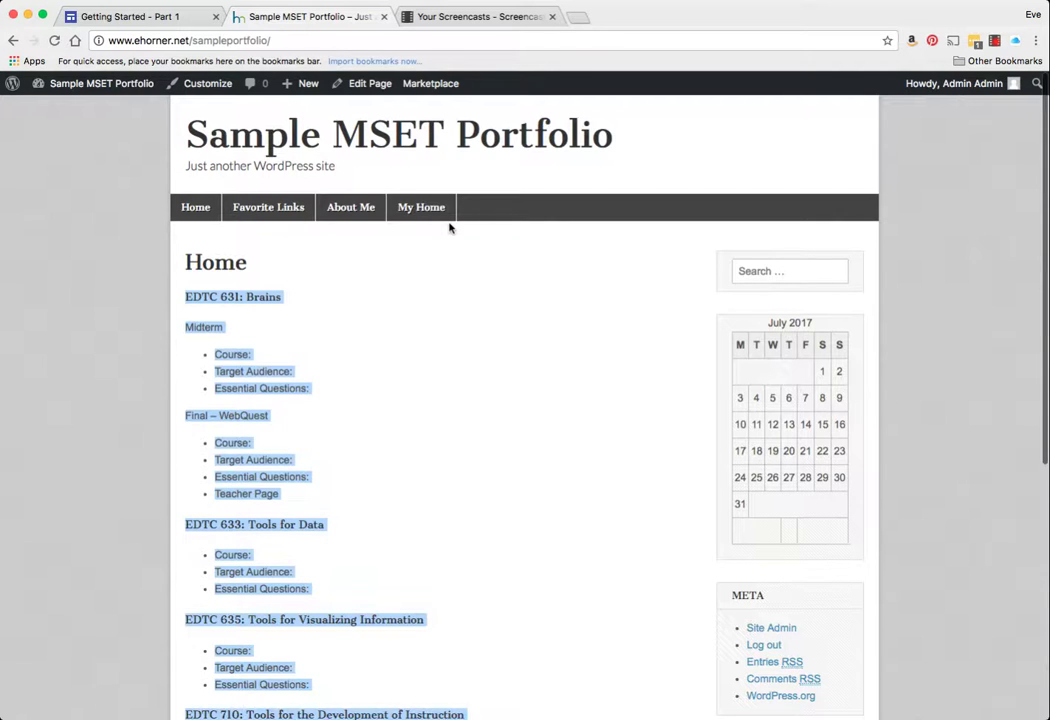
scroll(281, 190, down, 1)
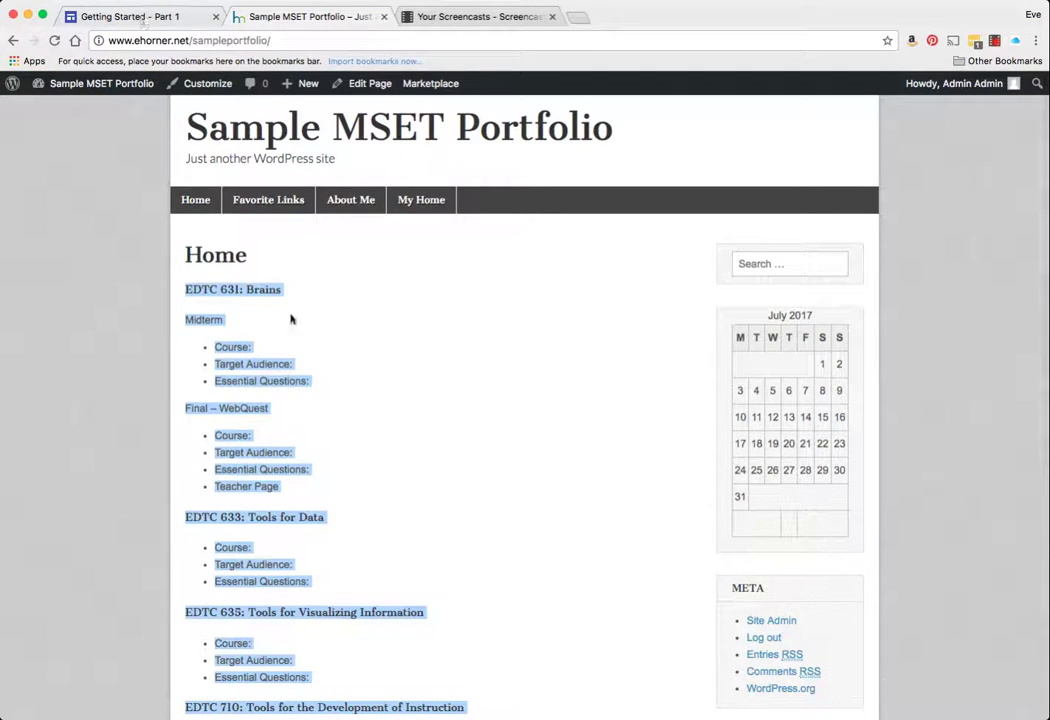
click(368, 434)
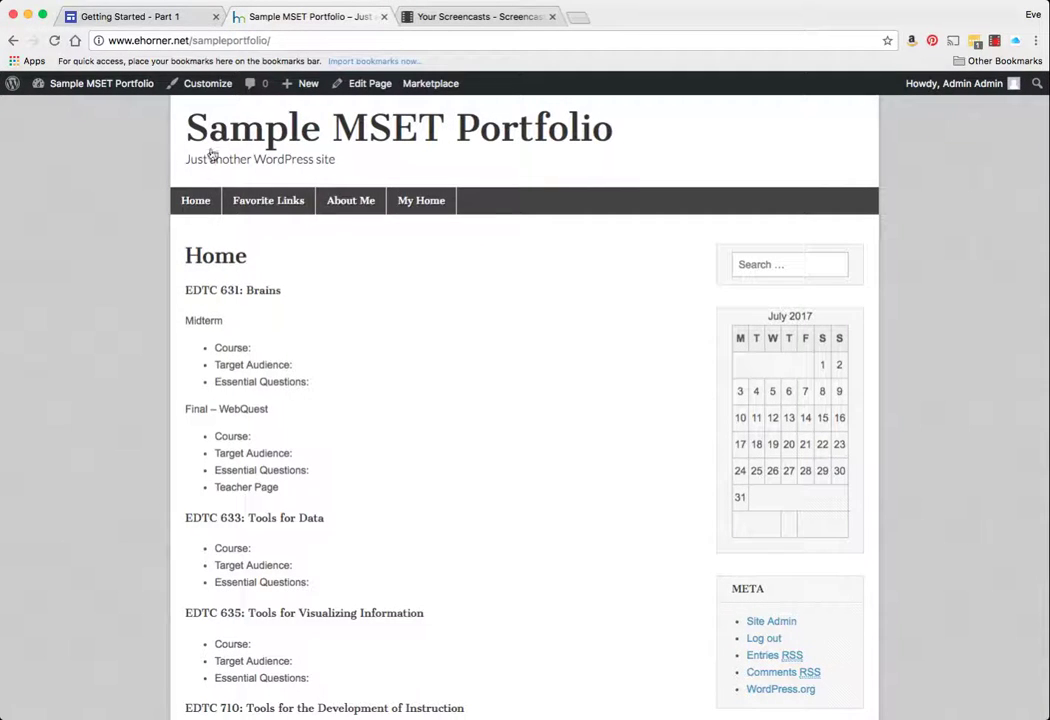
click(133, 17)
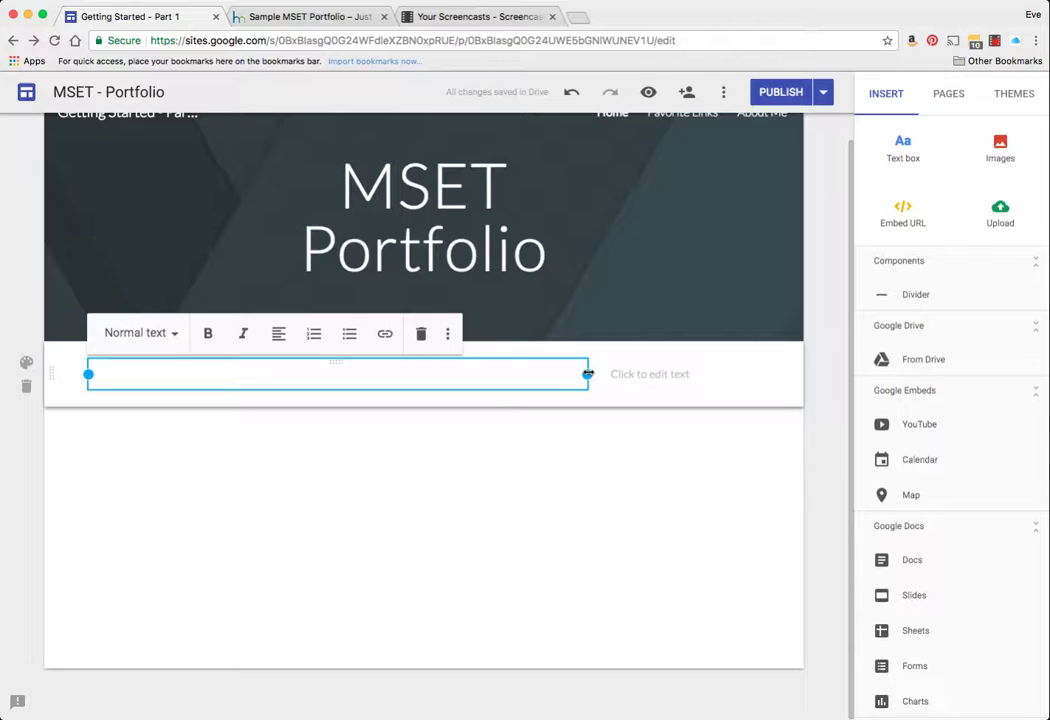
- Resize the two empty text boxes below the header into equal half-width columns
drag(588, 374, 360, 374)
click(691, 375)
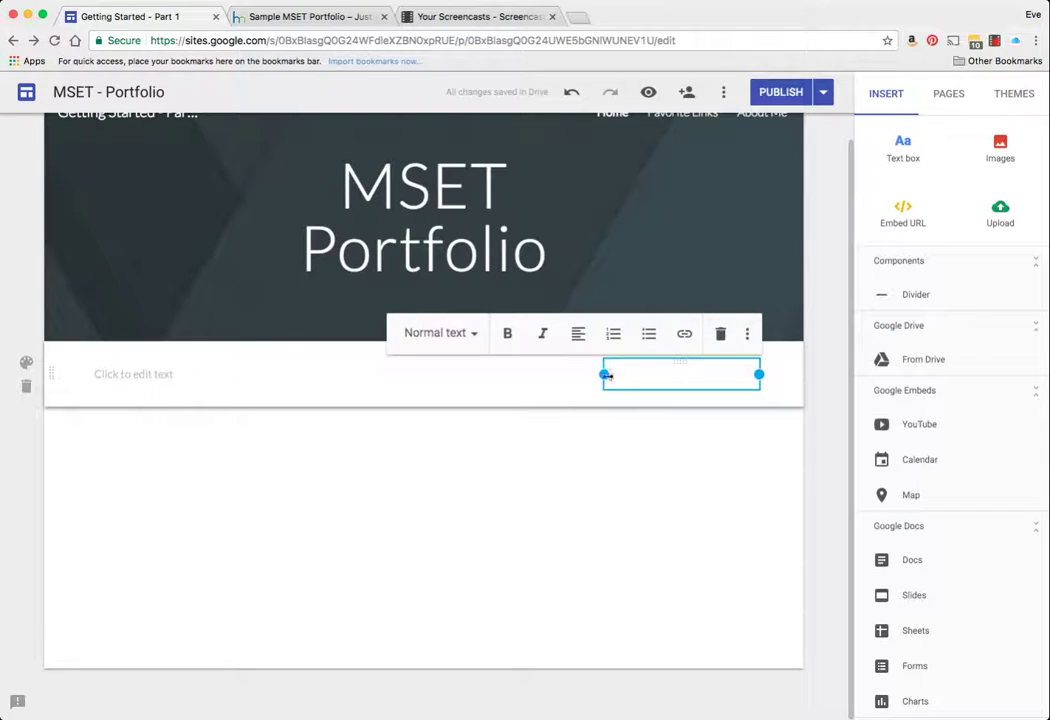
drag(606, 375, 433, 374)
click(363, 377)
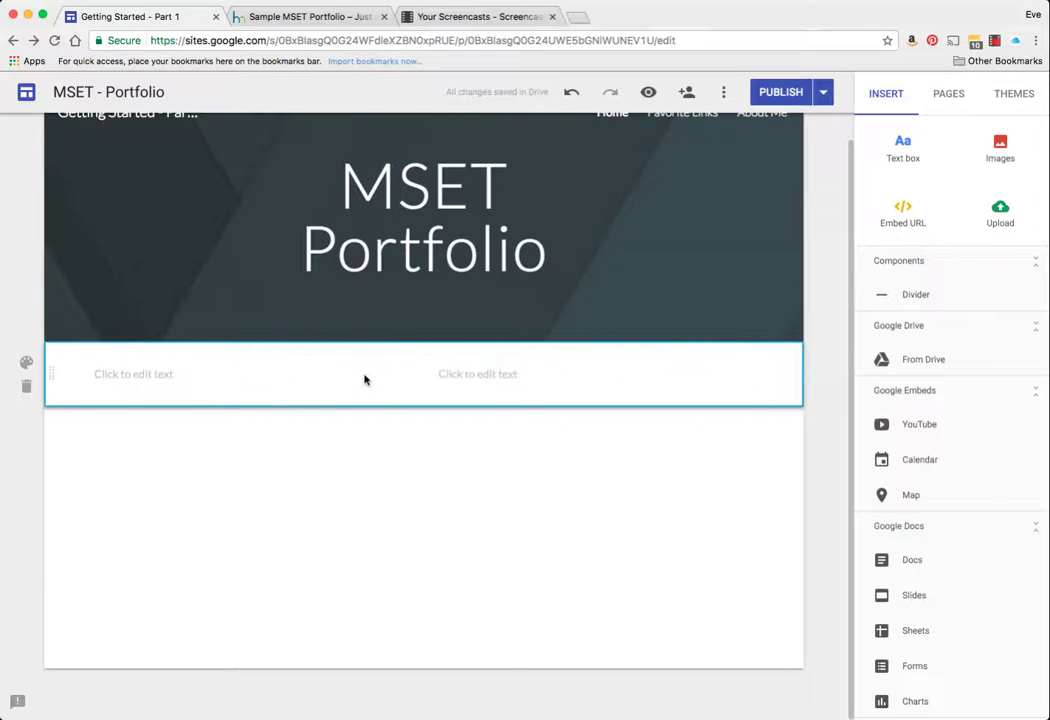
click(342, 370)
drag(358, 374, 415, 374)
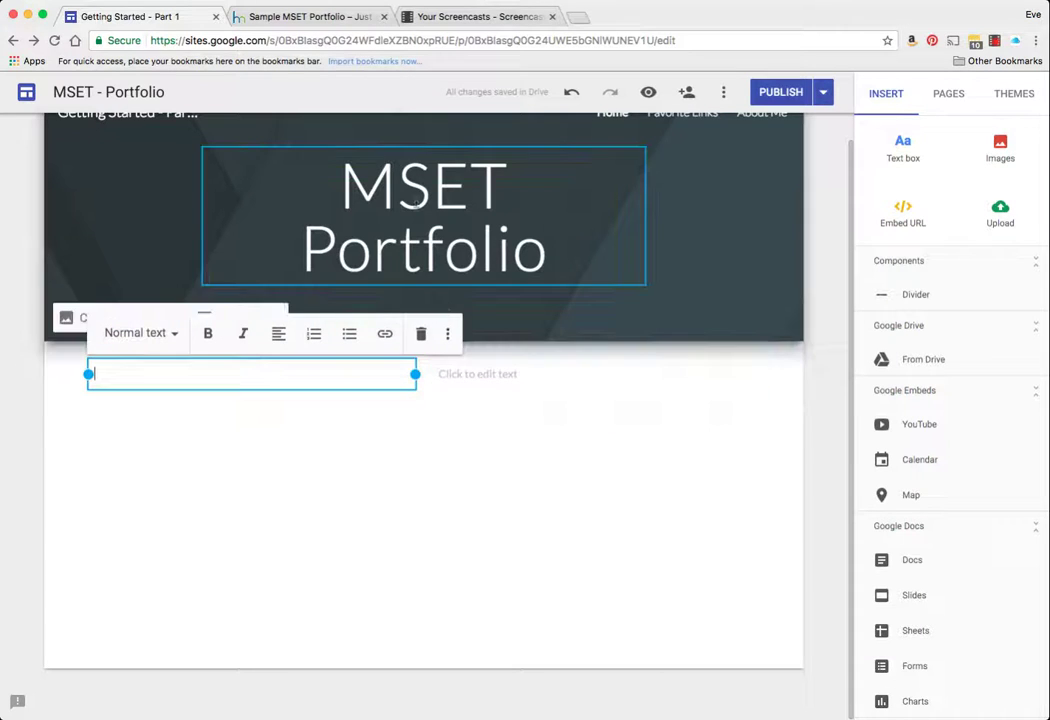
- Copy the "EDTC 631: Brains" section through "Teacher Page" from the sample portfolio and paste it into the first column's text box
click(321, 22)
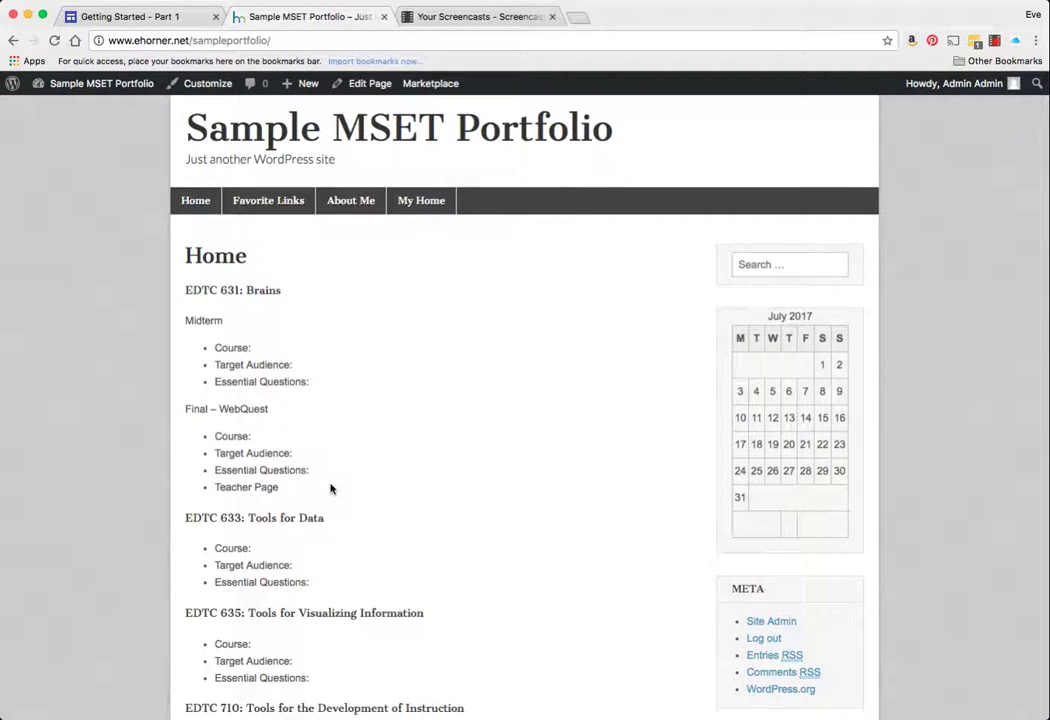
drag(281, 494, 189, 294)
key(super+c)
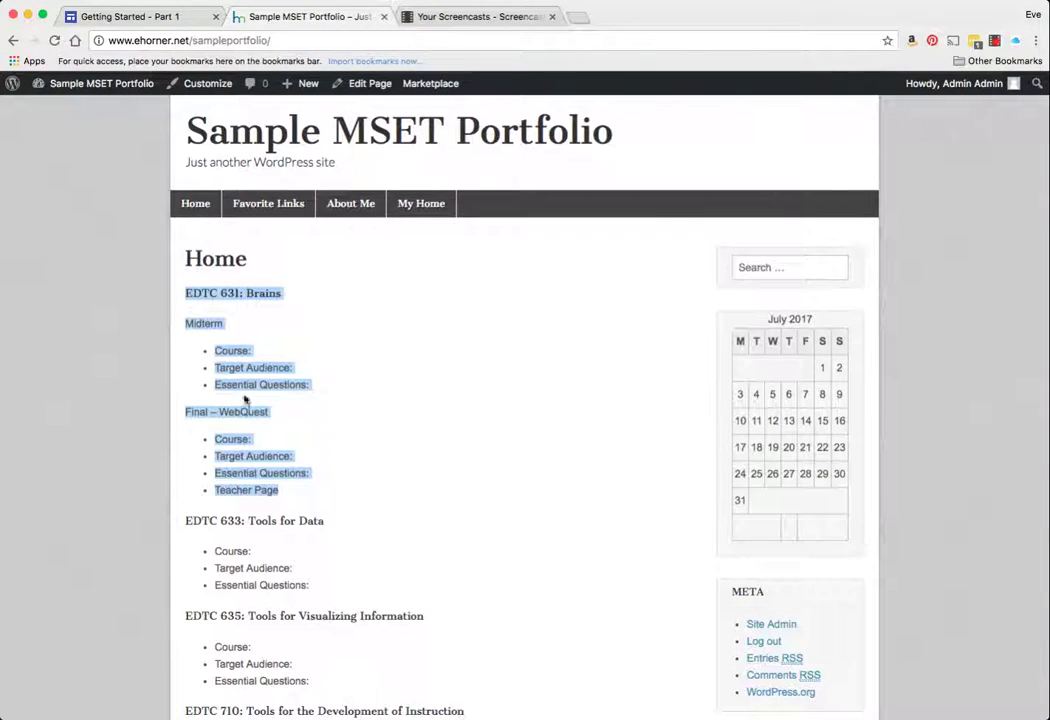
scroll(300, 310, down, 1)
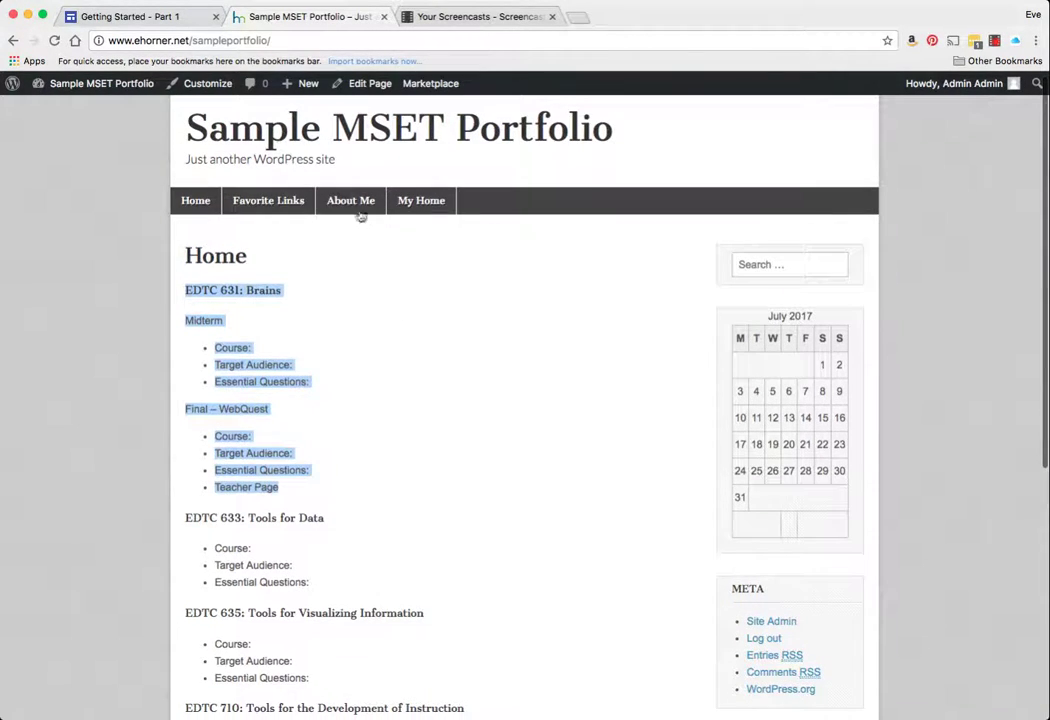
click(117, 17)
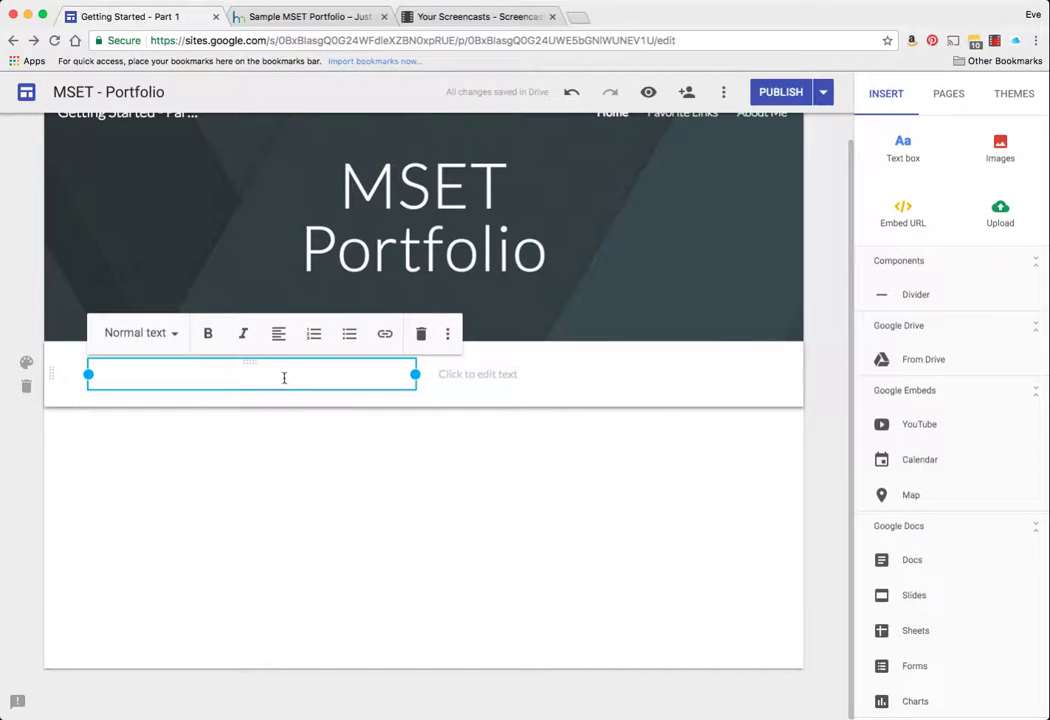
key(super+v)
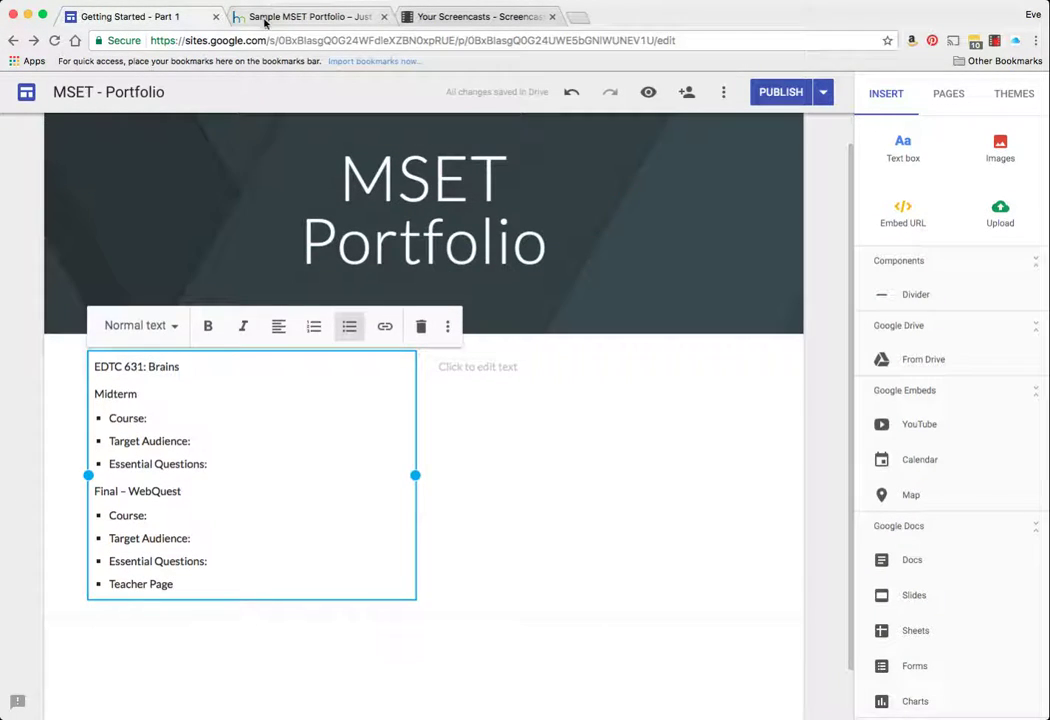
- Copy the "EDTC 633: Tools for Data" section with its three bullets from the sample portfolio and paste it into the second column's text box
click(267, 18)
scroll(270, 400, down, 3)
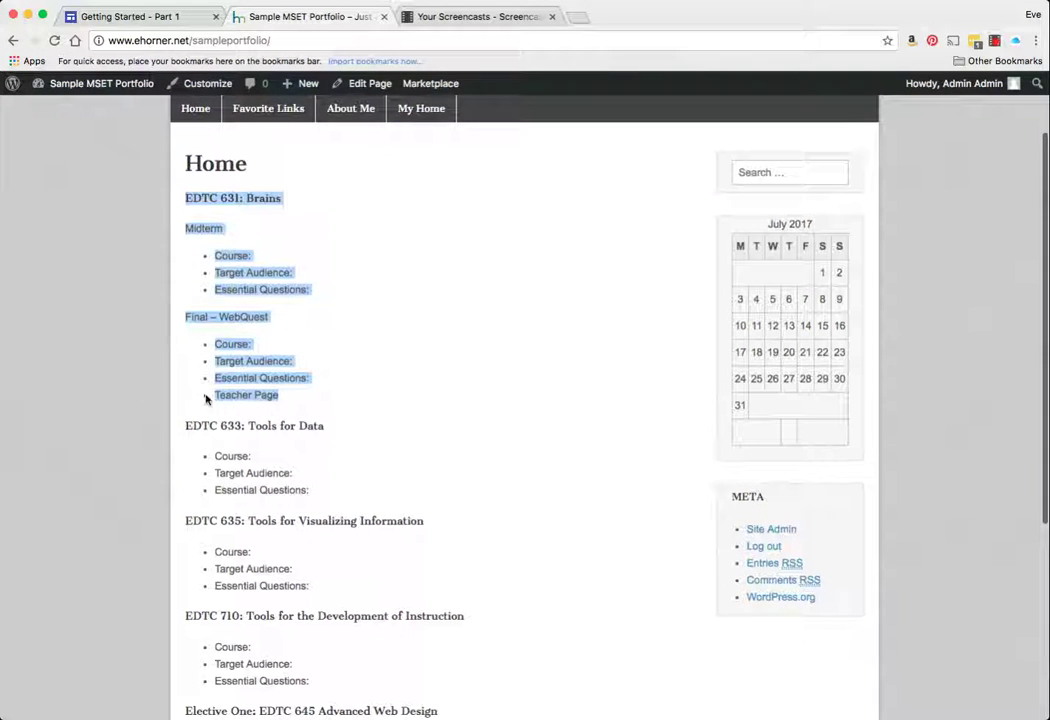
drag(187, 428, 305, 478)
key(super+c)
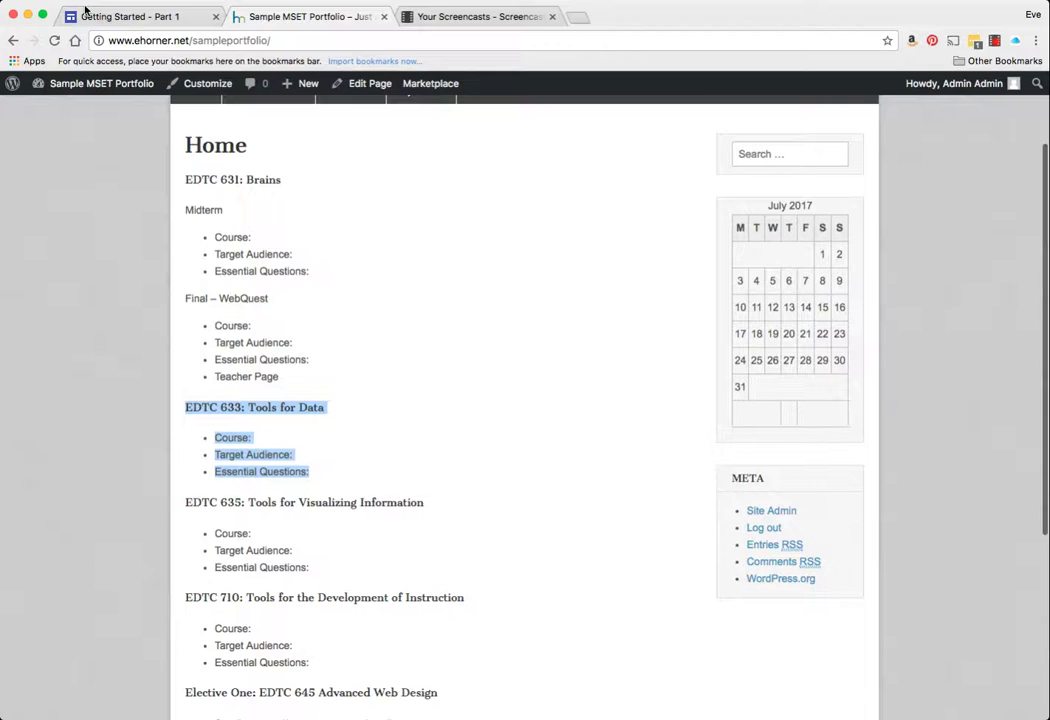
click(105, 16)
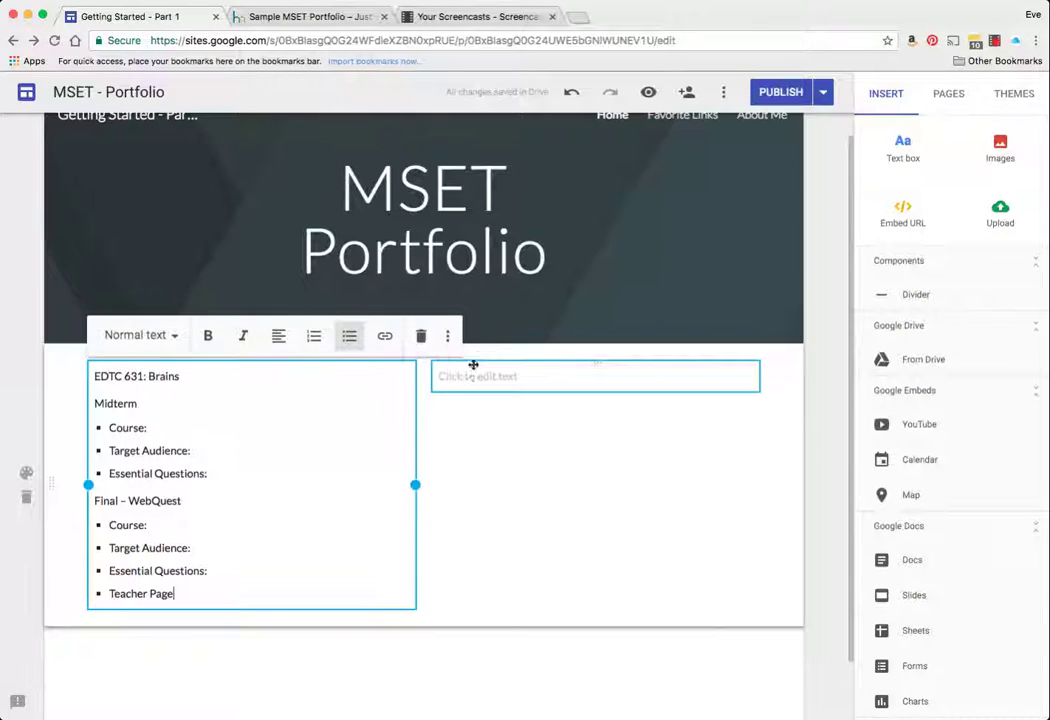
click(471, 373)
key(super+v)
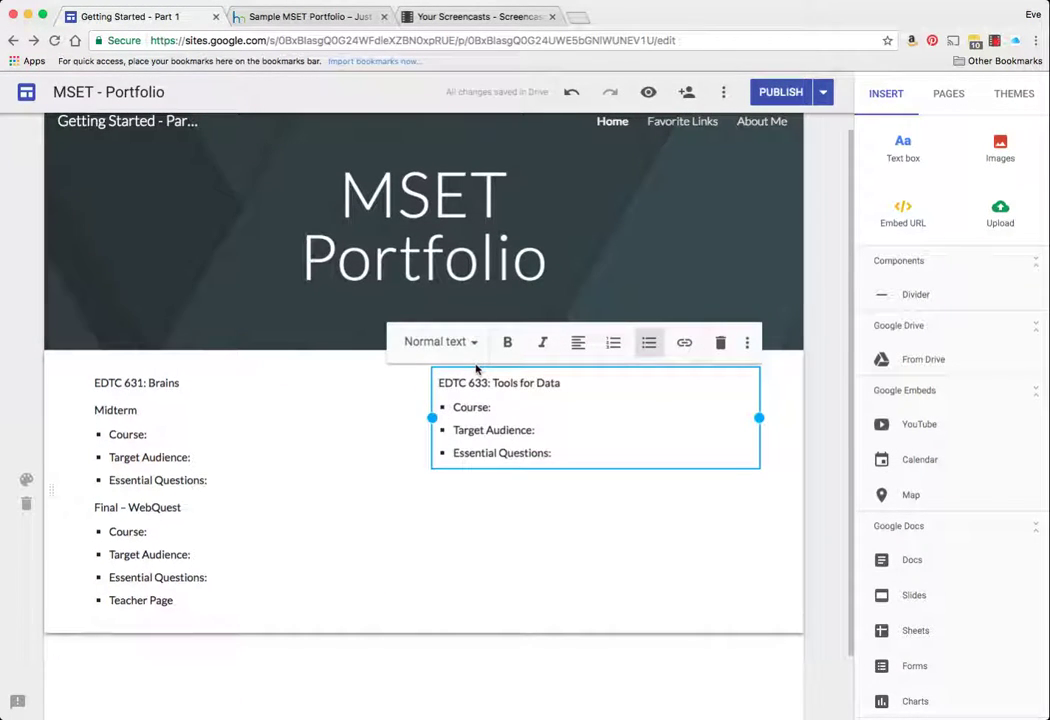
- Insert two text boxes below the EDTC 631 and EDTC 633 columns and narrow each to less than half the content width
scroll(788, 408, up, 1)
click(838, 388)
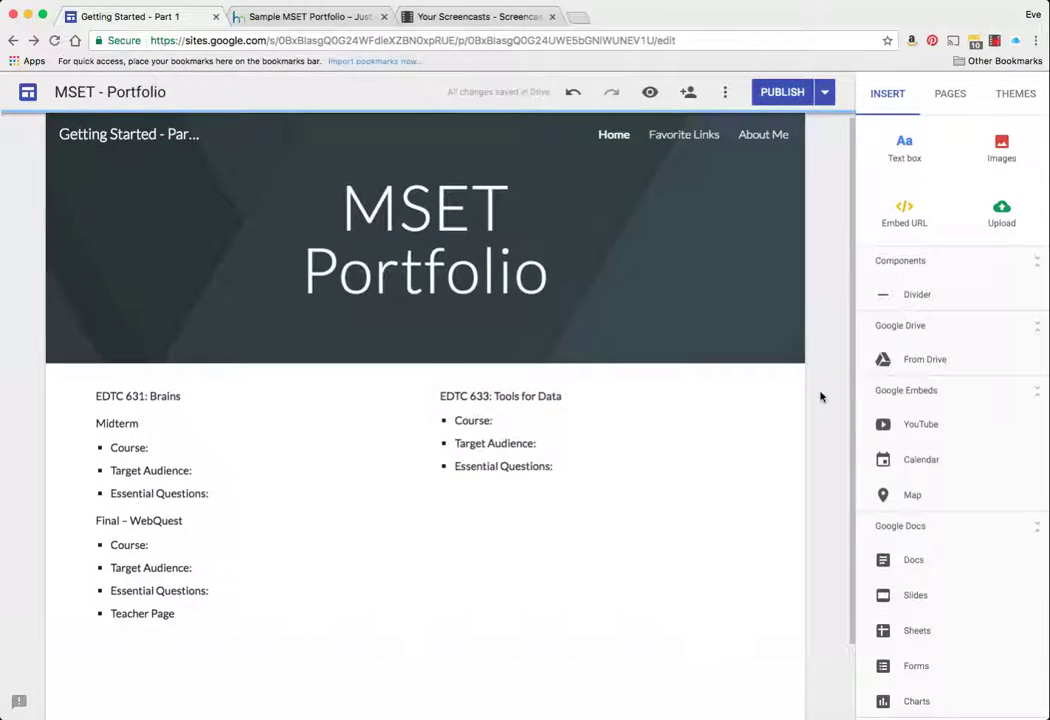
click(904, 155)
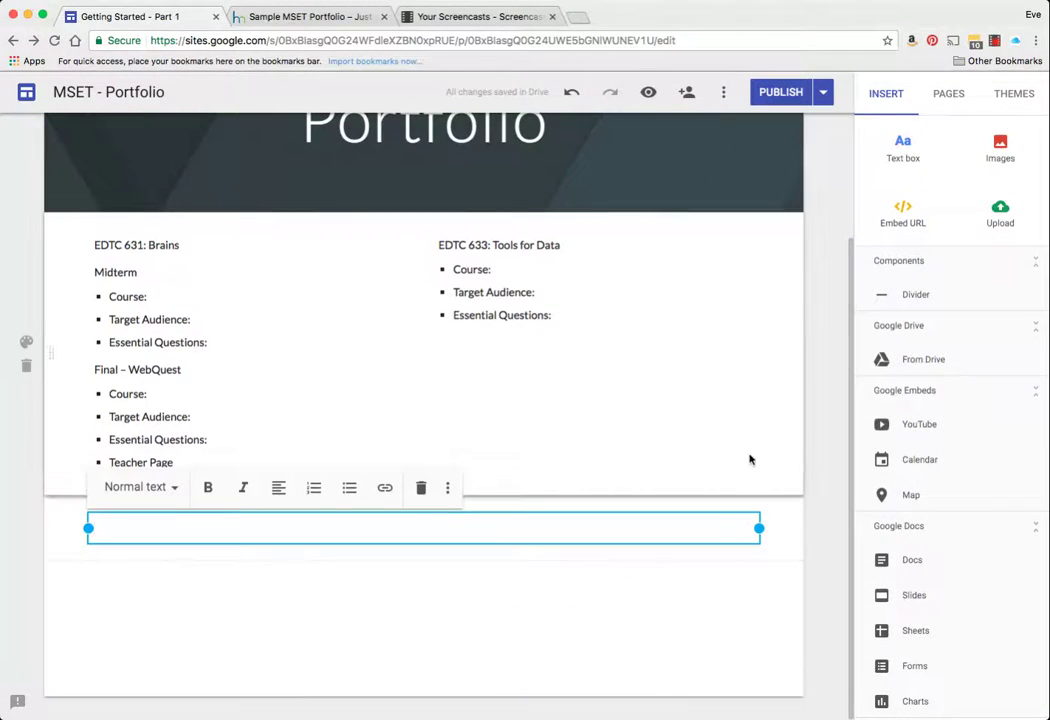
drag(759, 528, 362, 529)
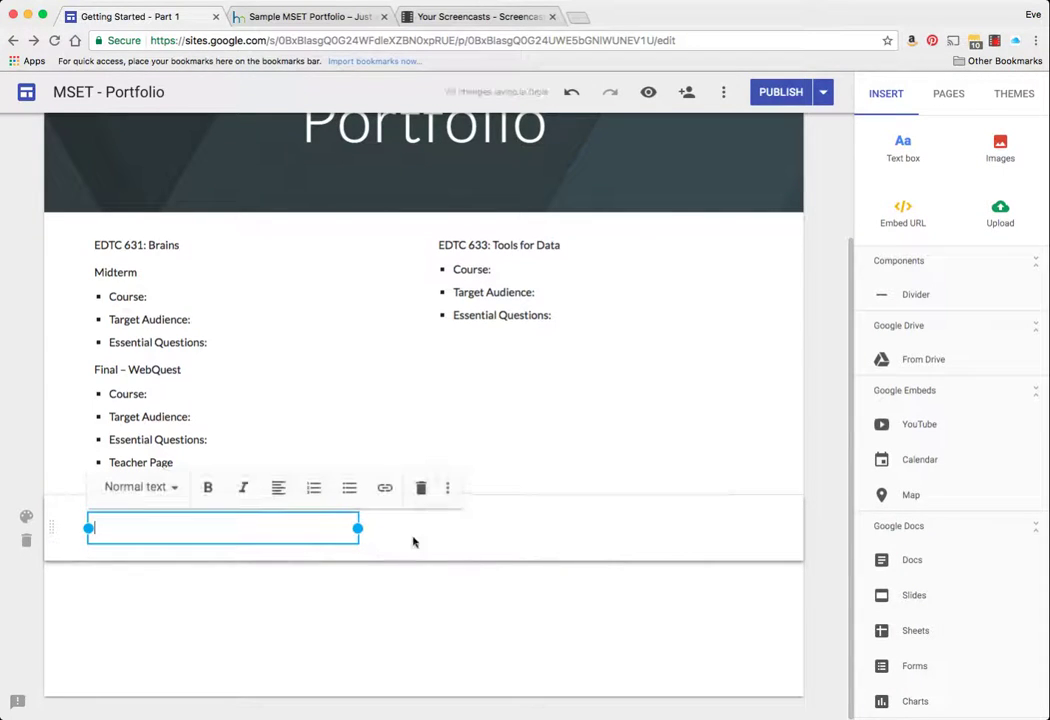
click(466, 605)
click(901, 144)
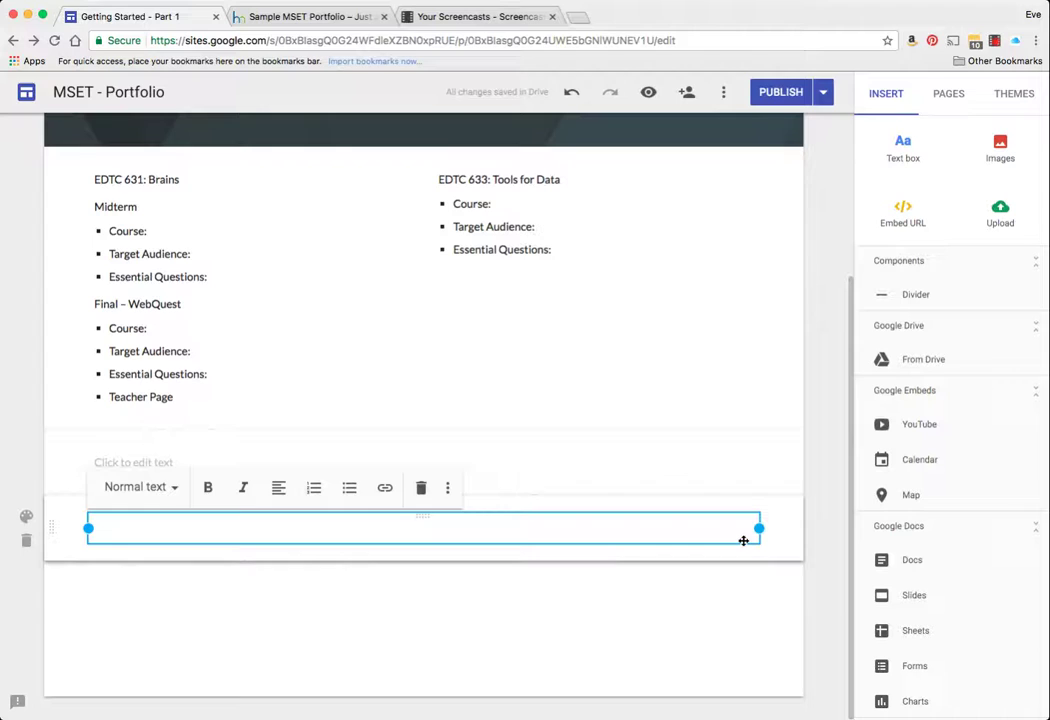
drag(758, 528, 358, 528)
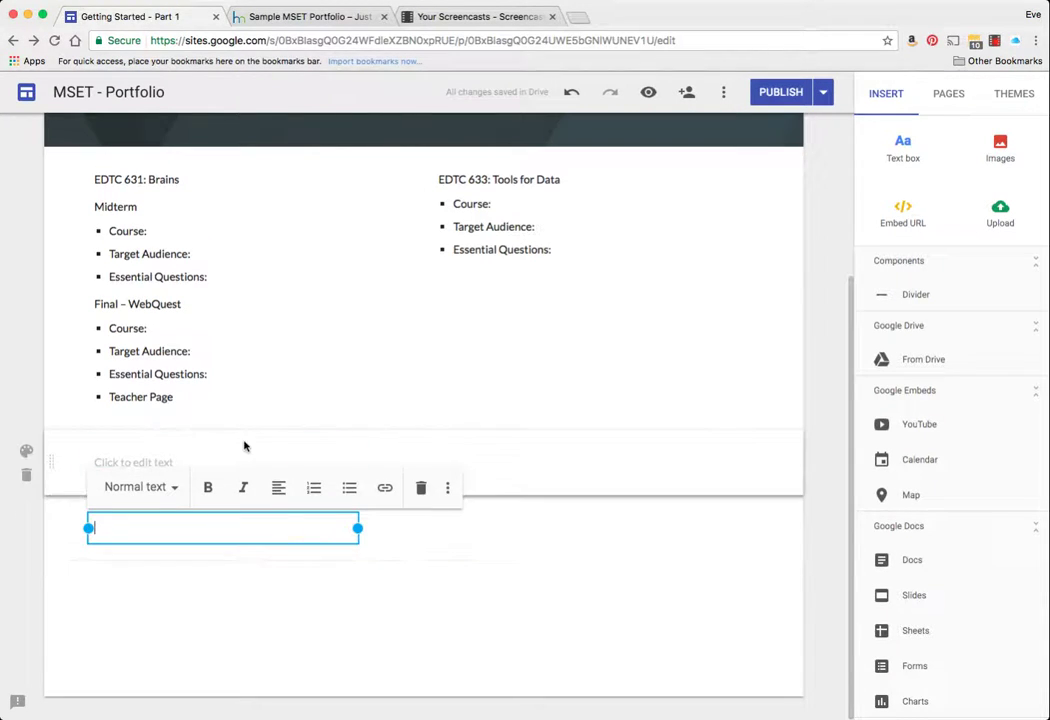
- Move the lower empty text box beside the upper one and widen the first box to half the content width
click(316, 377)
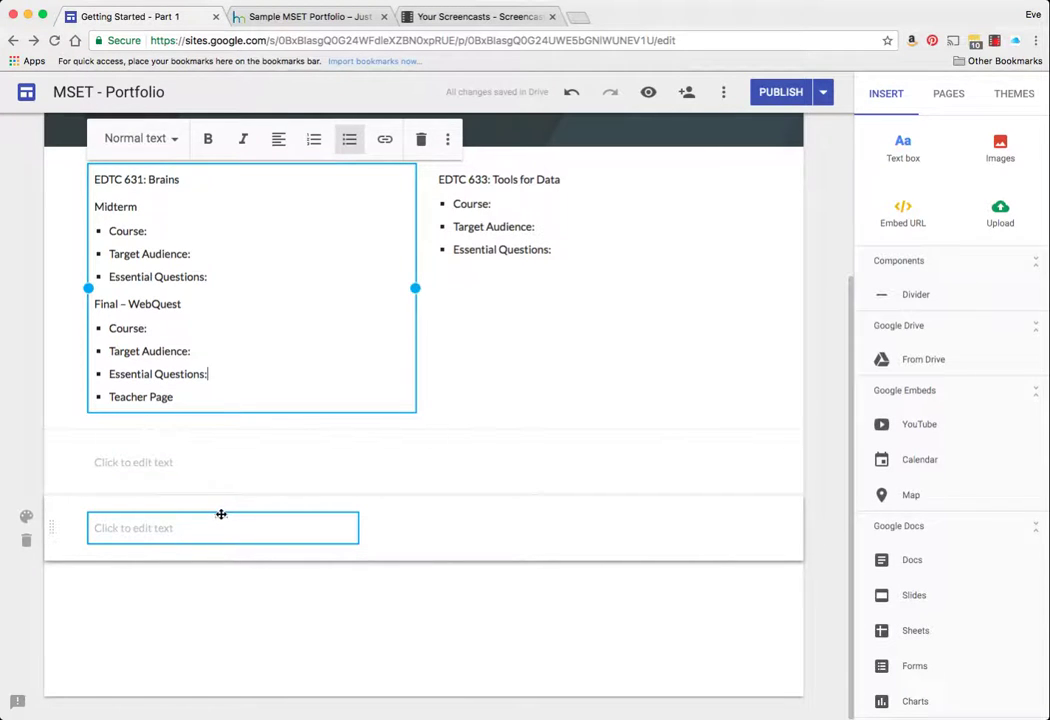
drag(221, 514, 557, 460)
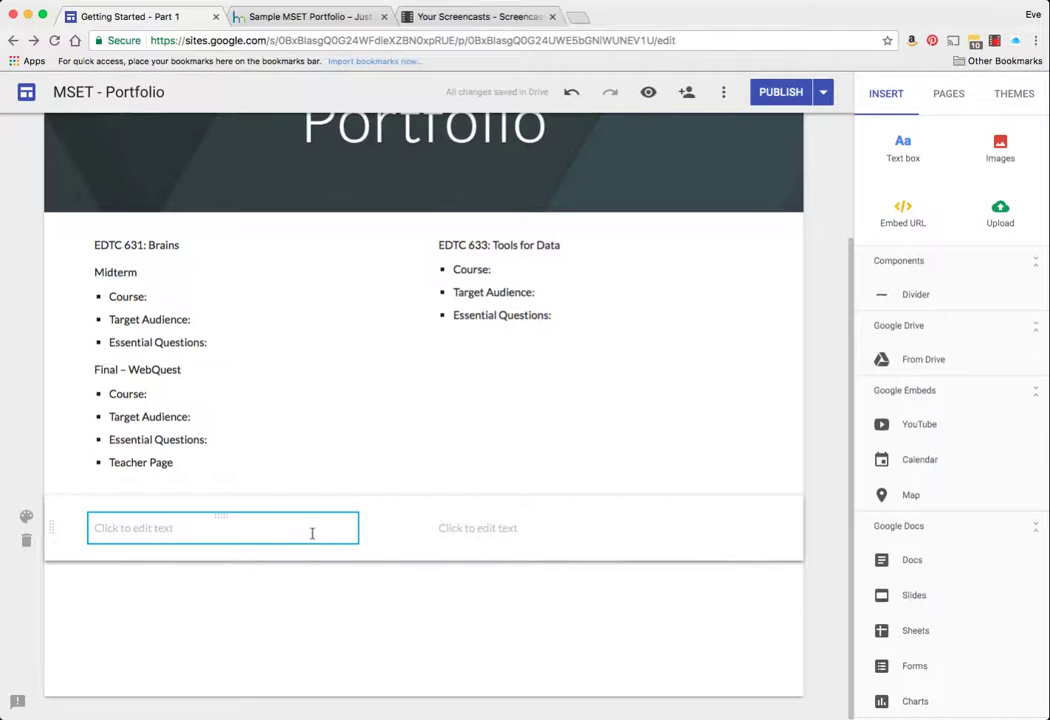
click(312, 533)
drag(359, 528, 416, 528)
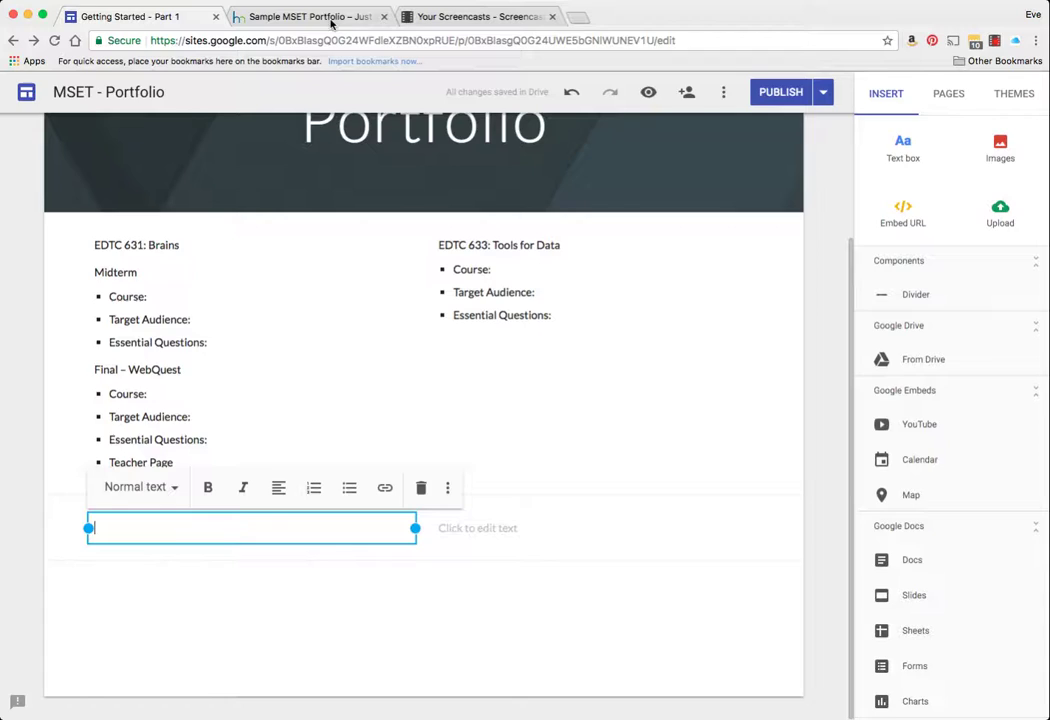
- Copy the "EDTC 635: Tools for Visualizing Information" section with its three bullets from the sample portfolio into the new row's first text box
click(307, 18)
scroll(190, 520, up, 1)
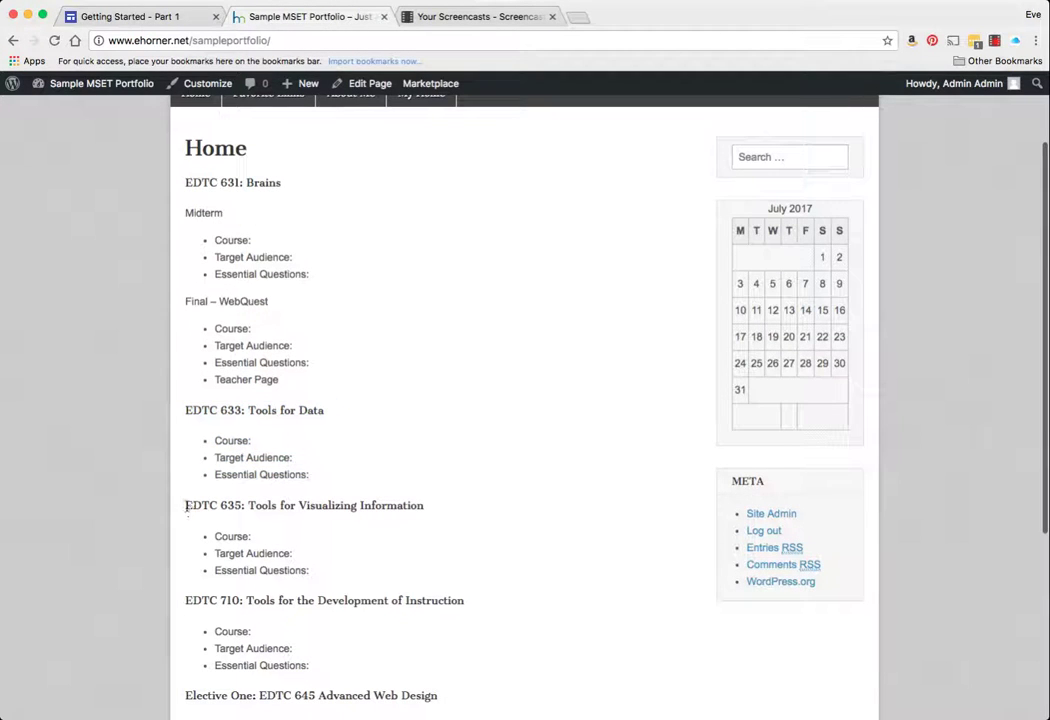
drag(186, 508, 316, 572)
key(super+c)
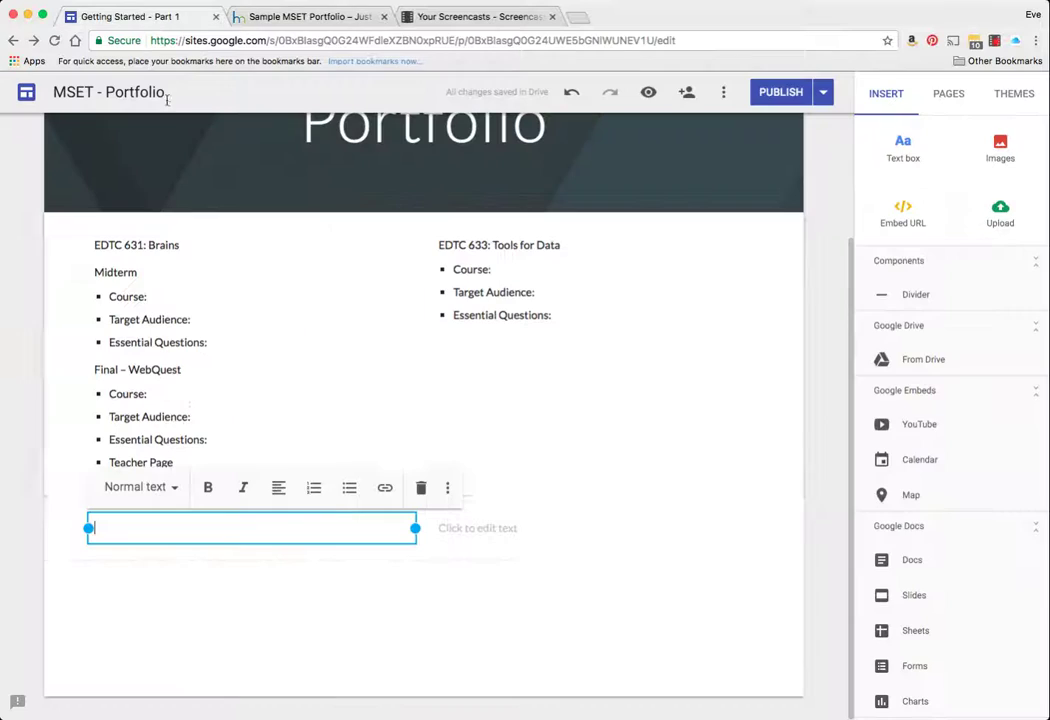
click(145, 18)
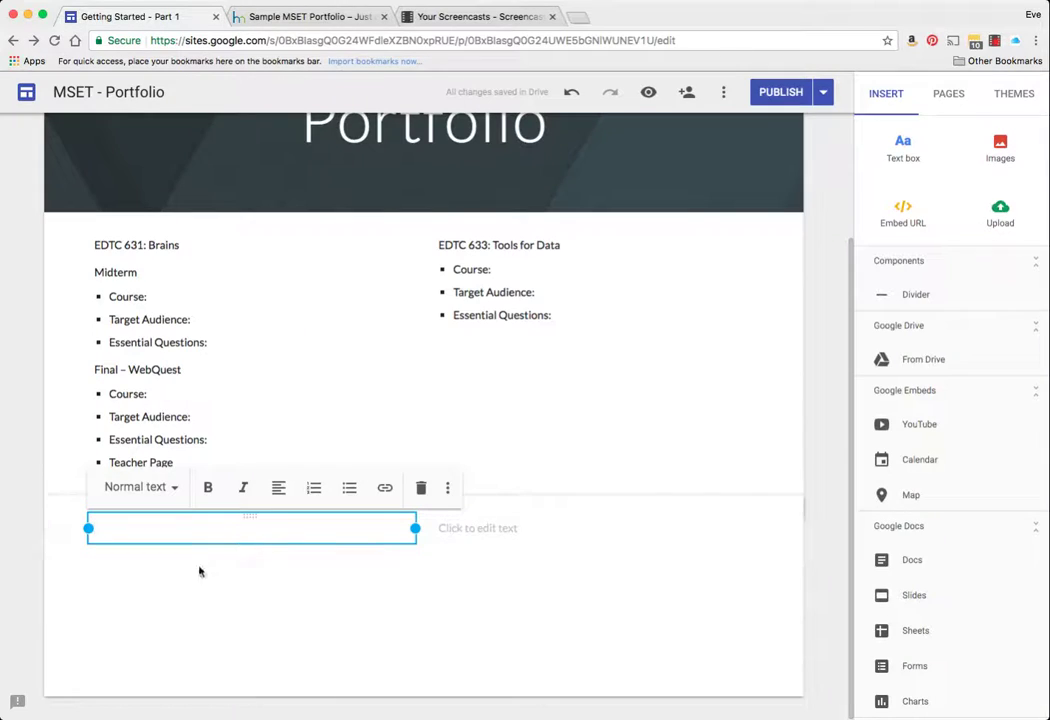
key(super+v)
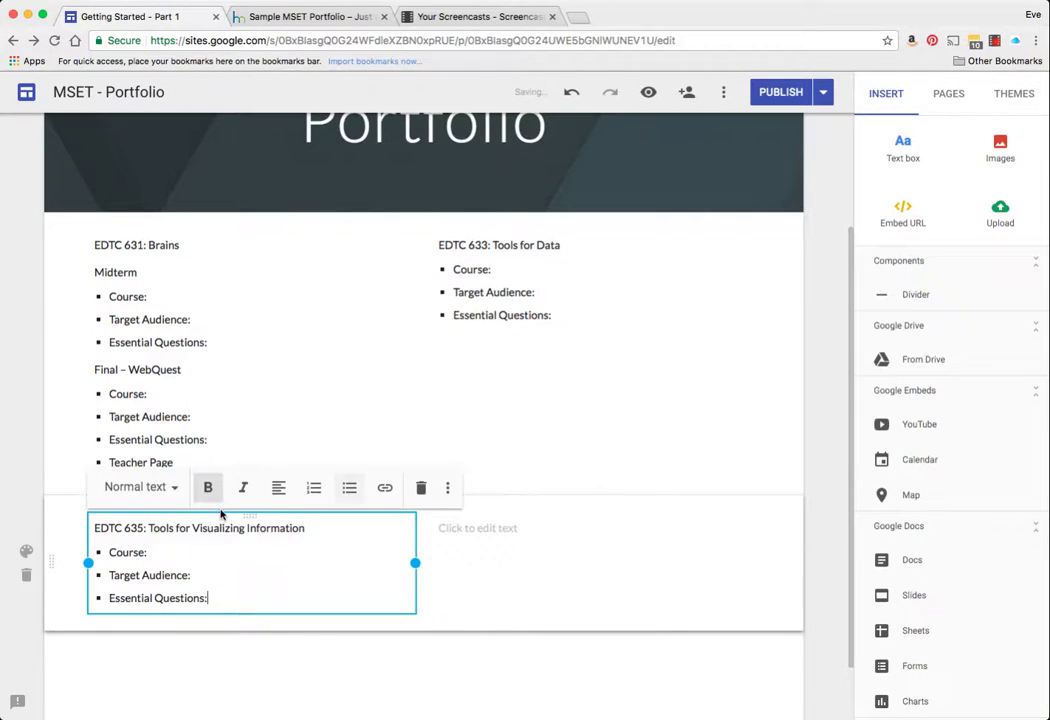
- Copy the "EDTC 710: Tools for the Development of Instruction" section with its three bullets from the sample portfolio into the new row's second text box
click(300, 16)
scroll(343, 494, down, 3)
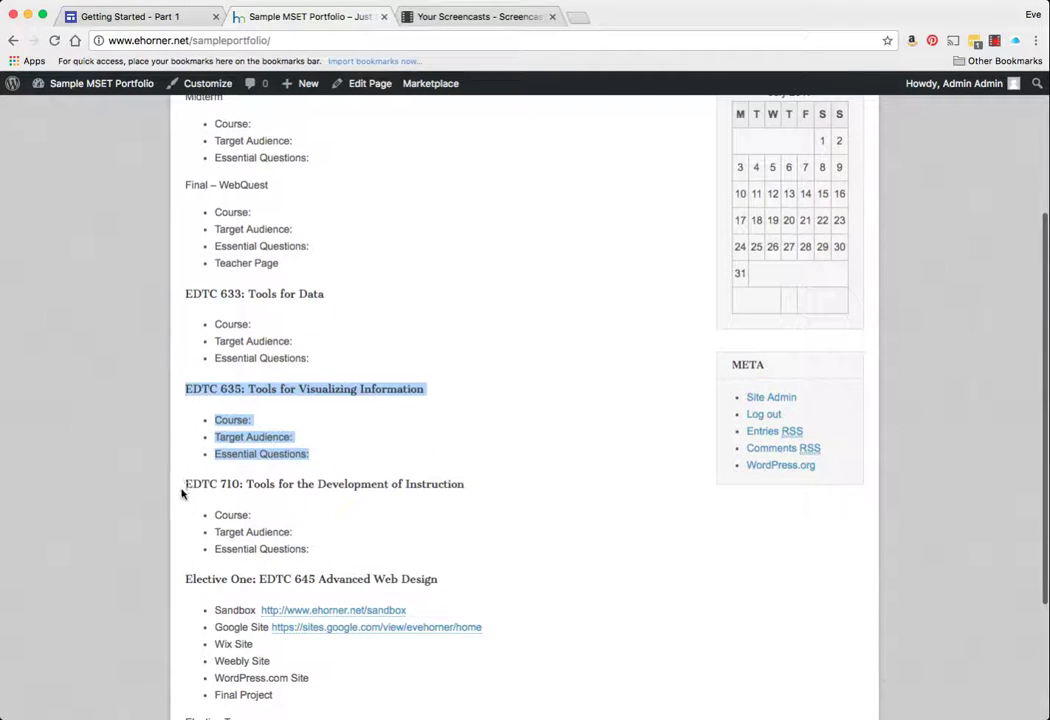
drag(186, 484, 343, 553)
key(super+c)
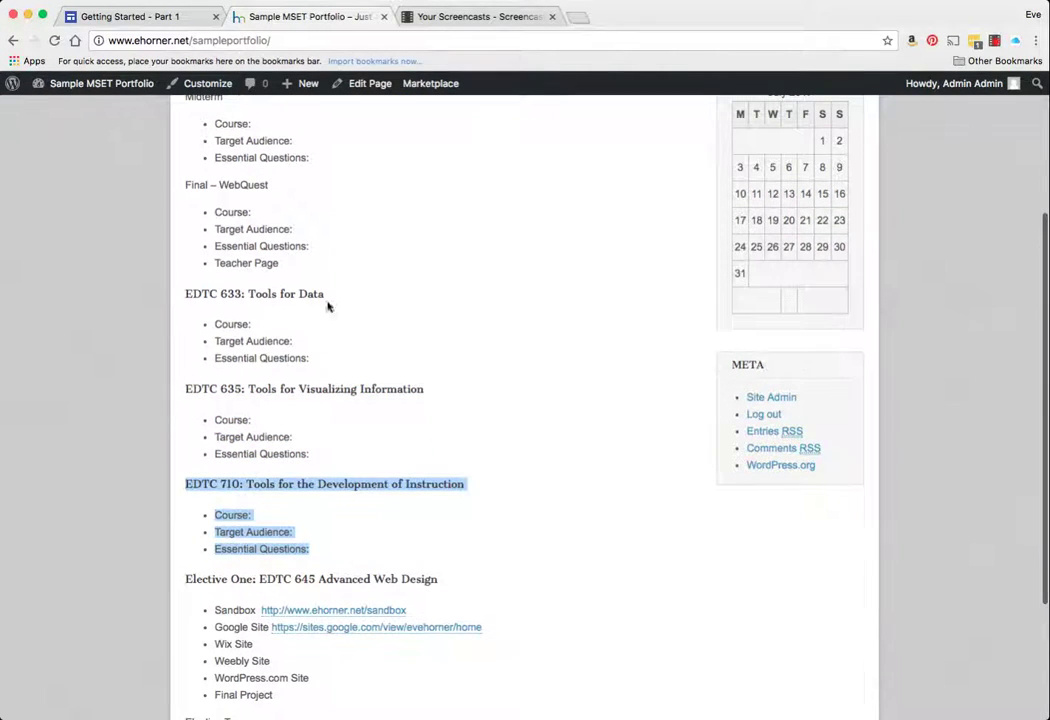
click(134, 18)
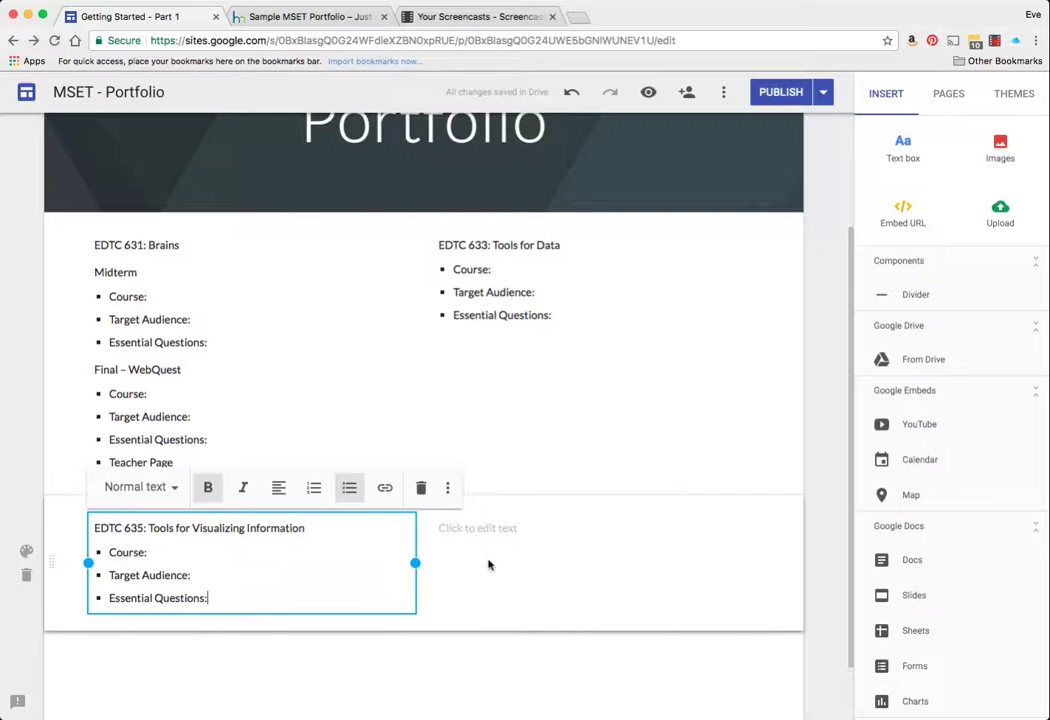
click(488, 528)
key(super+v)
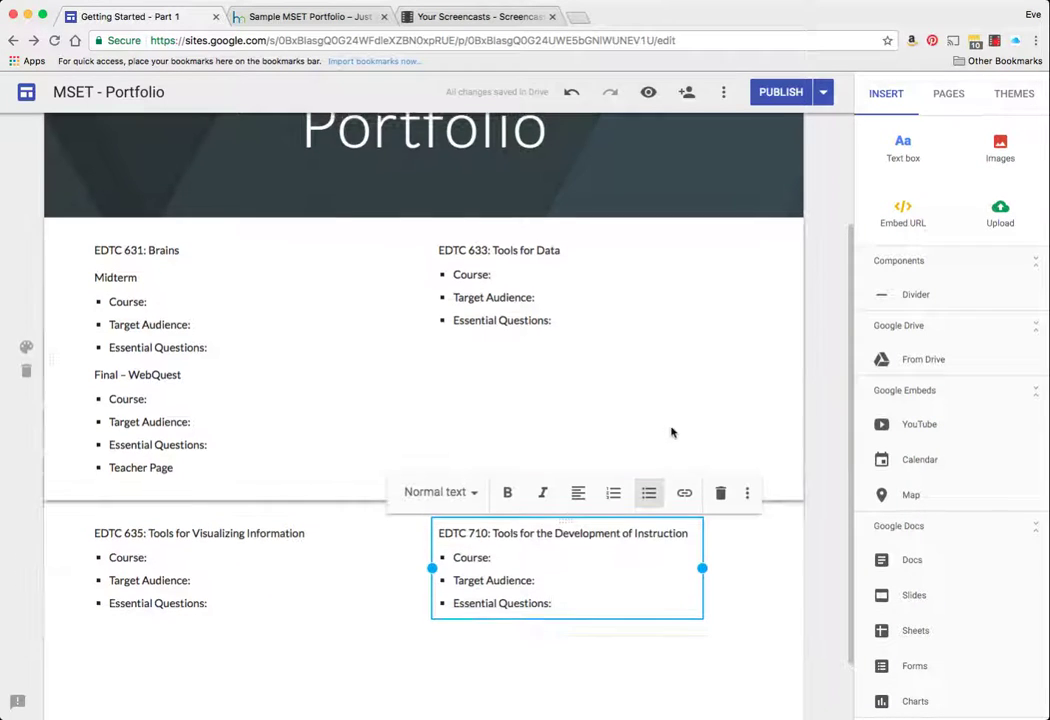
click(817, 357)
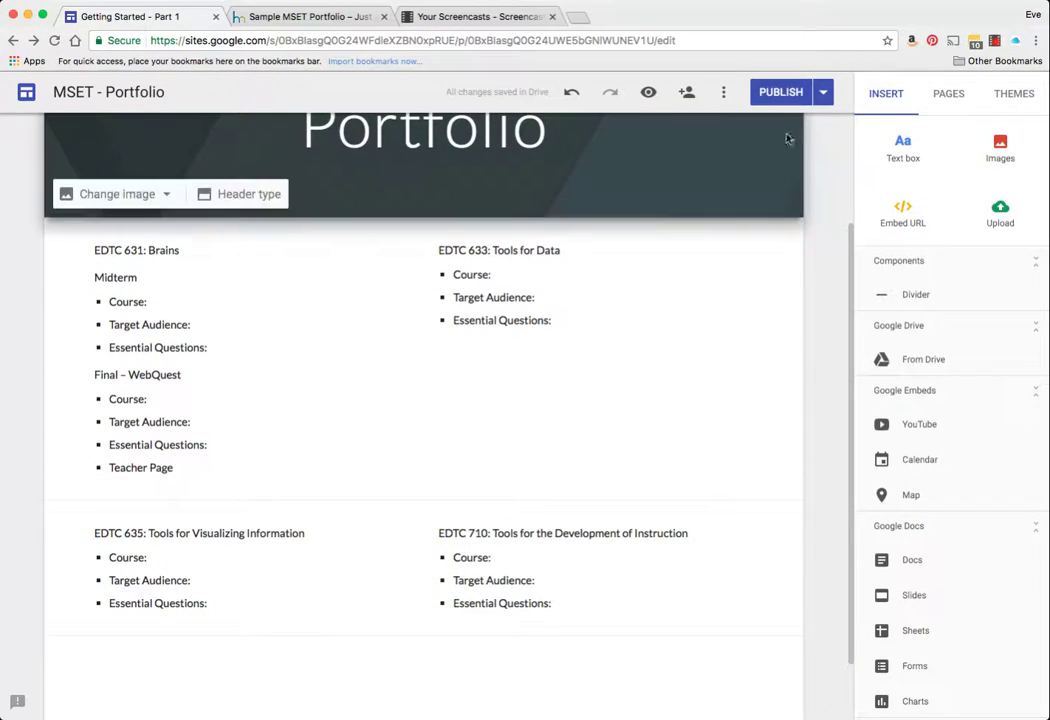
- Publish the site, review the Home page's two-column course layout in preview, and return to the editor
click(776, 92)
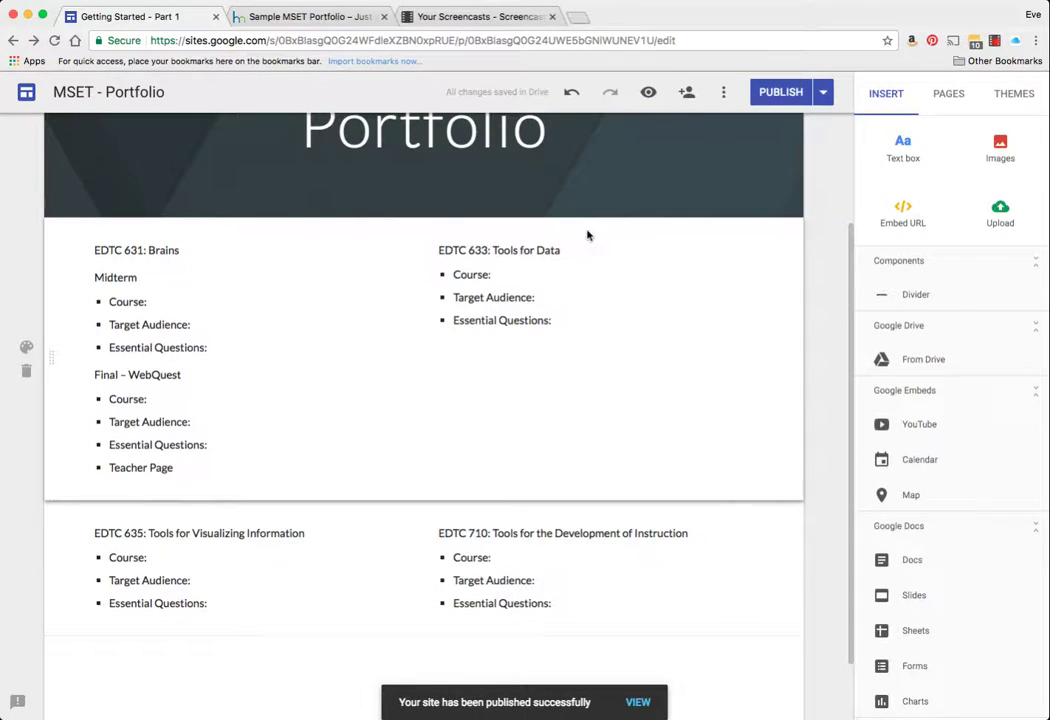
click(648, 93)
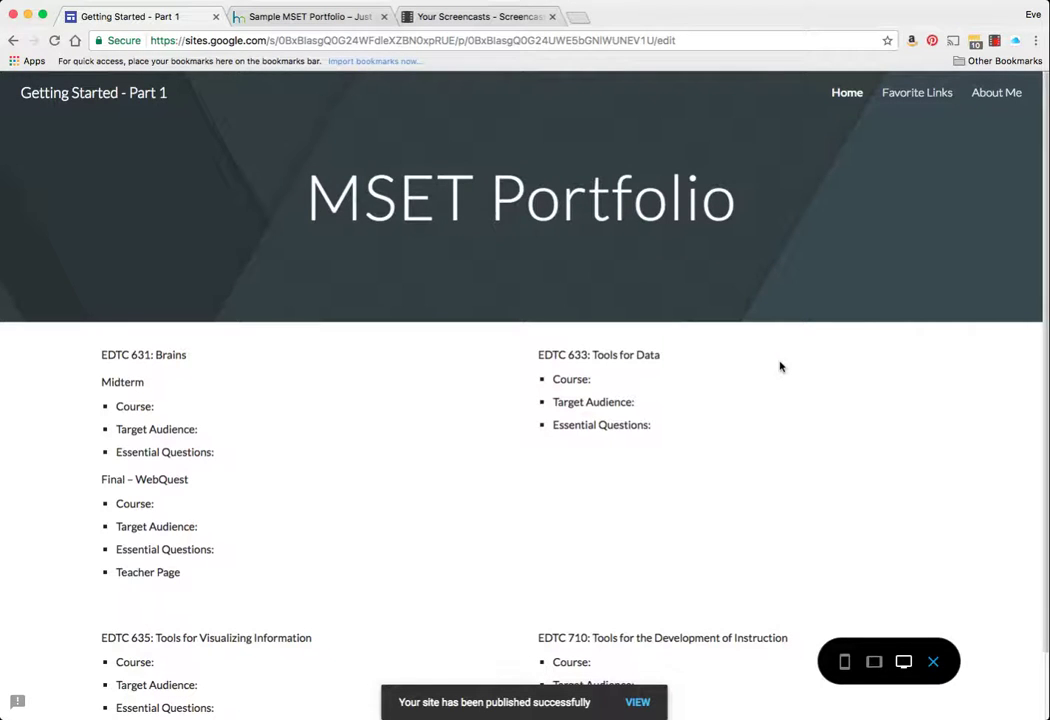
scroll(780, 366, down, 2)
scroll(780, 366, up, 2)
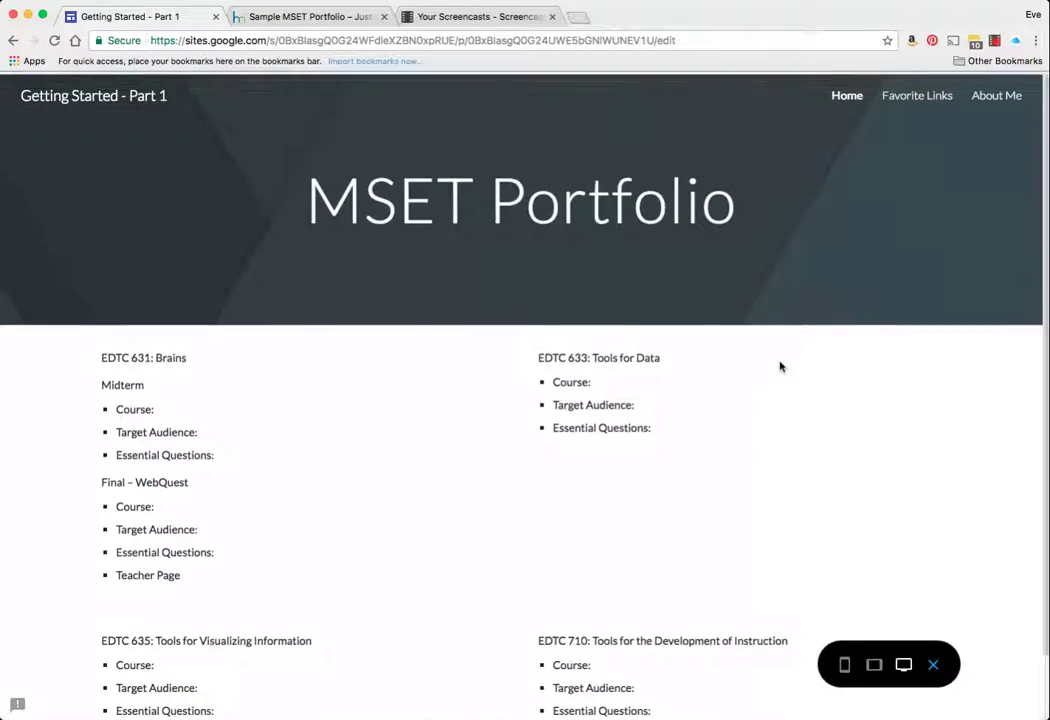
scroll(780, 366, down, 2)
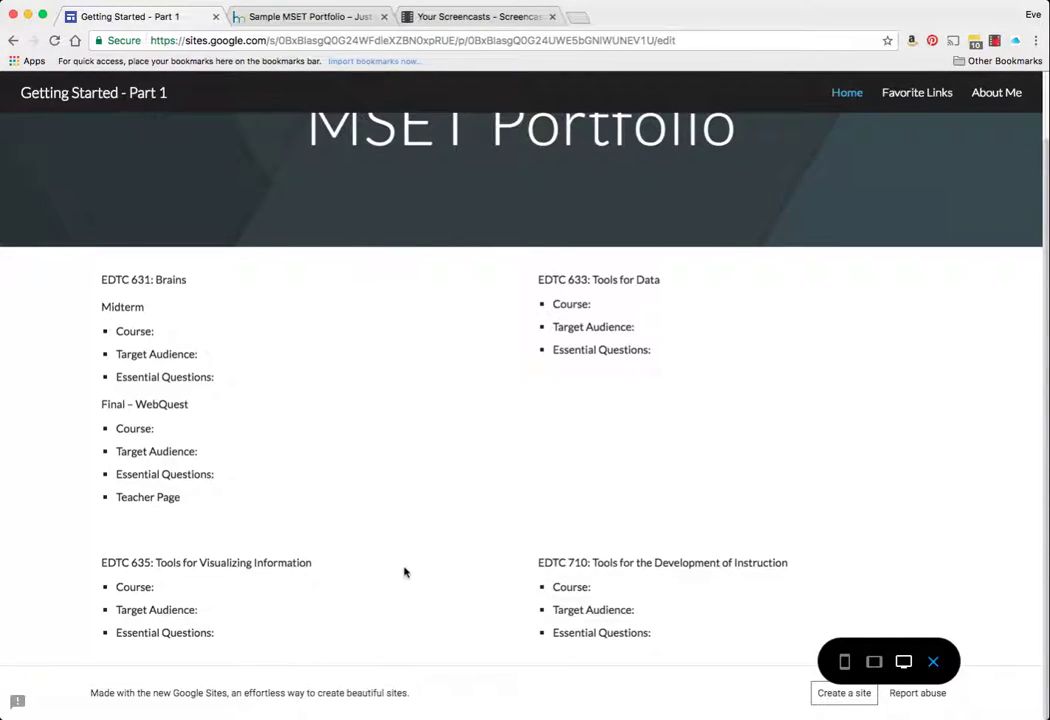
scroll(492, 354, up, 2)
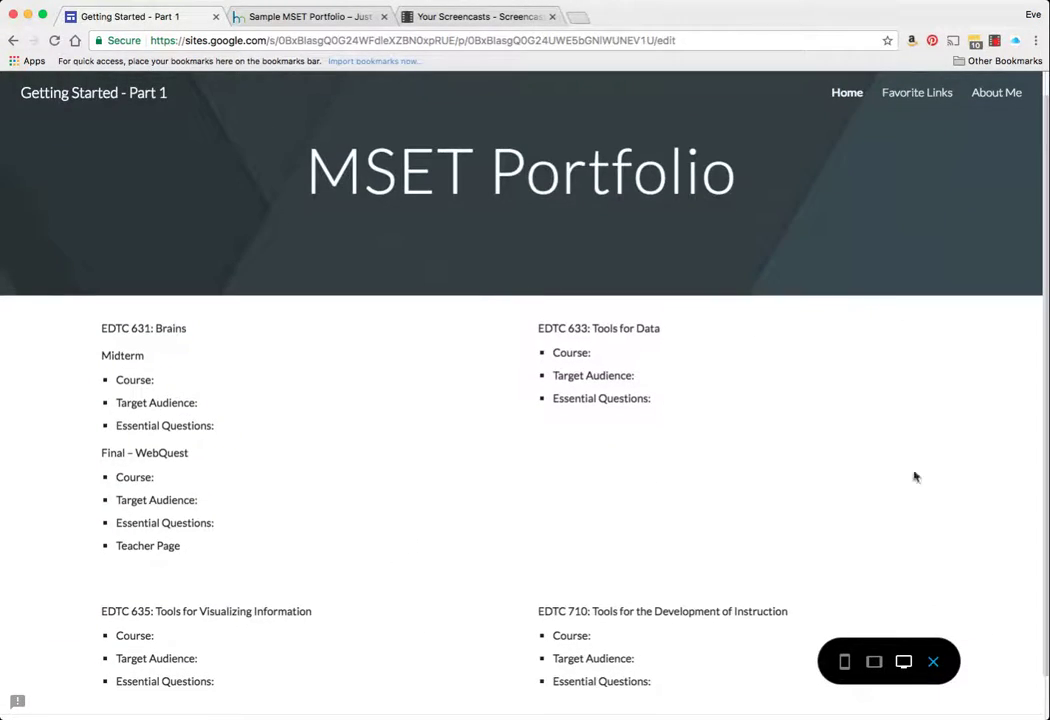
click(933, 665)
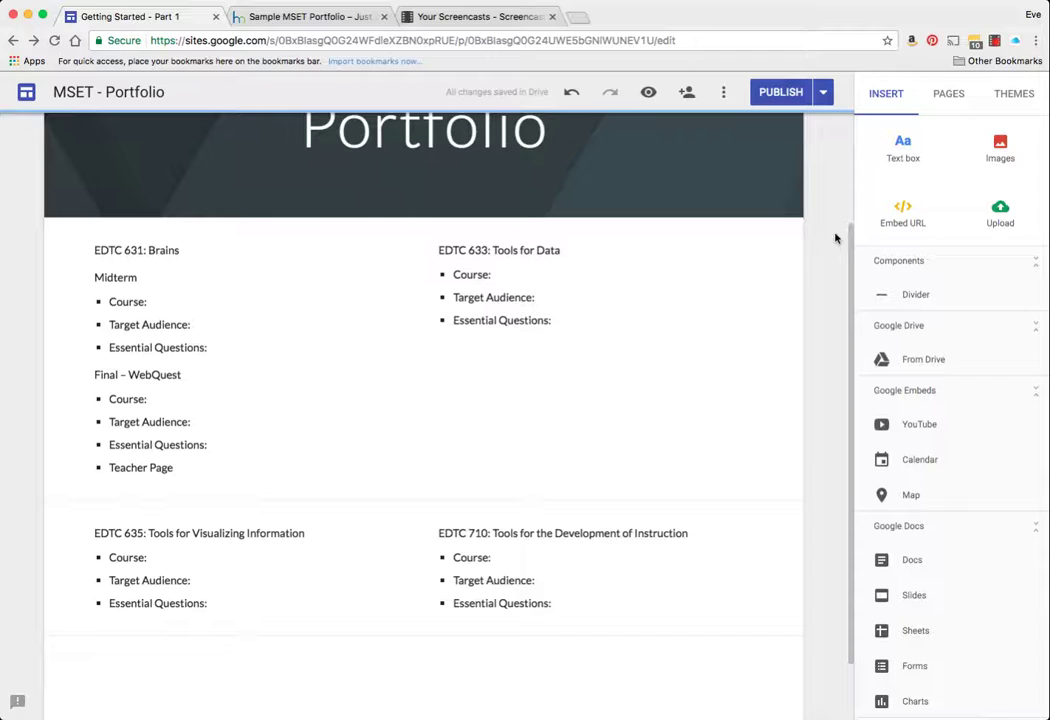
- Insert a divider and move it directly beneath the MSET Portfolio header, above the EDTC 631 and EDTC 633 row
scroll(834, 254, down, 1)
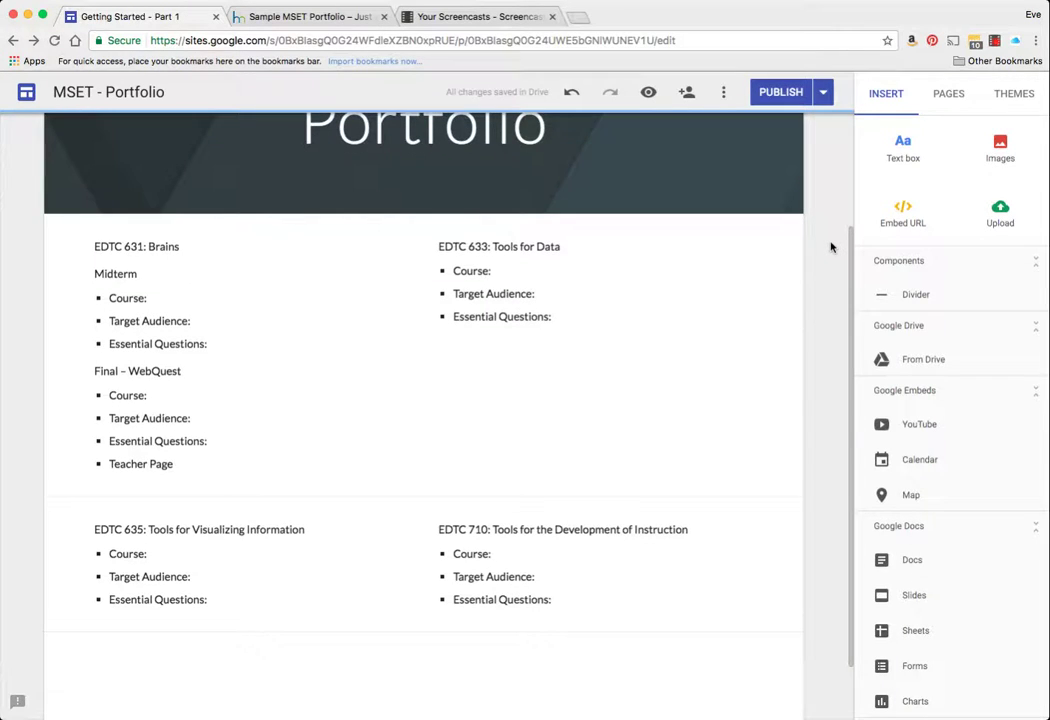
click(919, 296)
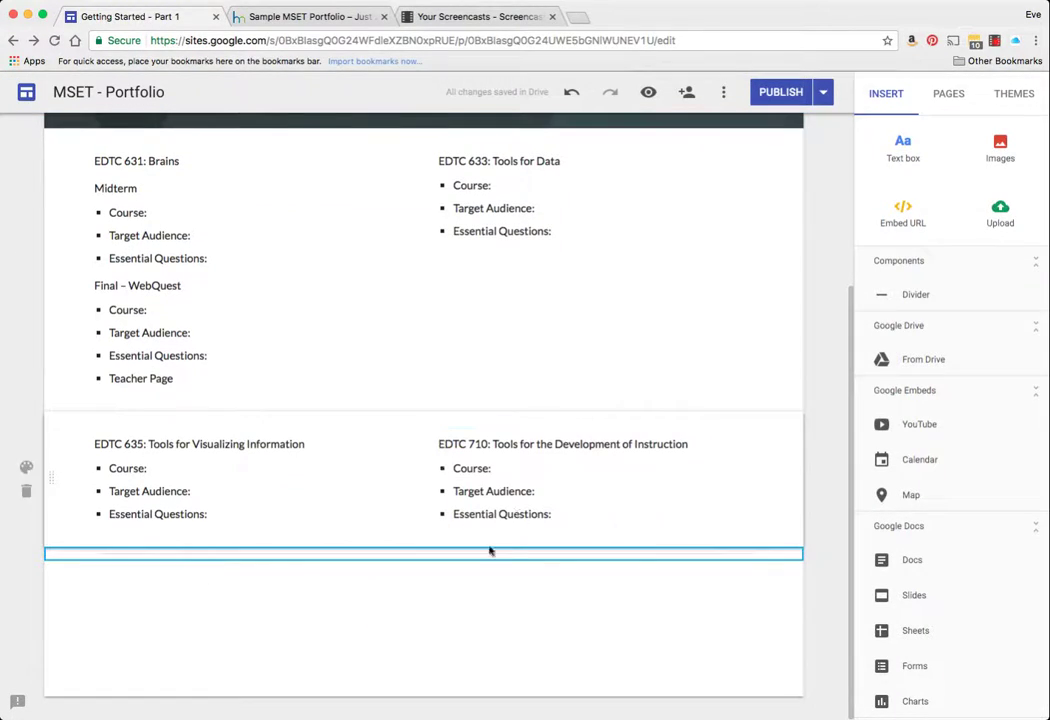
drag(489, 555, 459, 368)
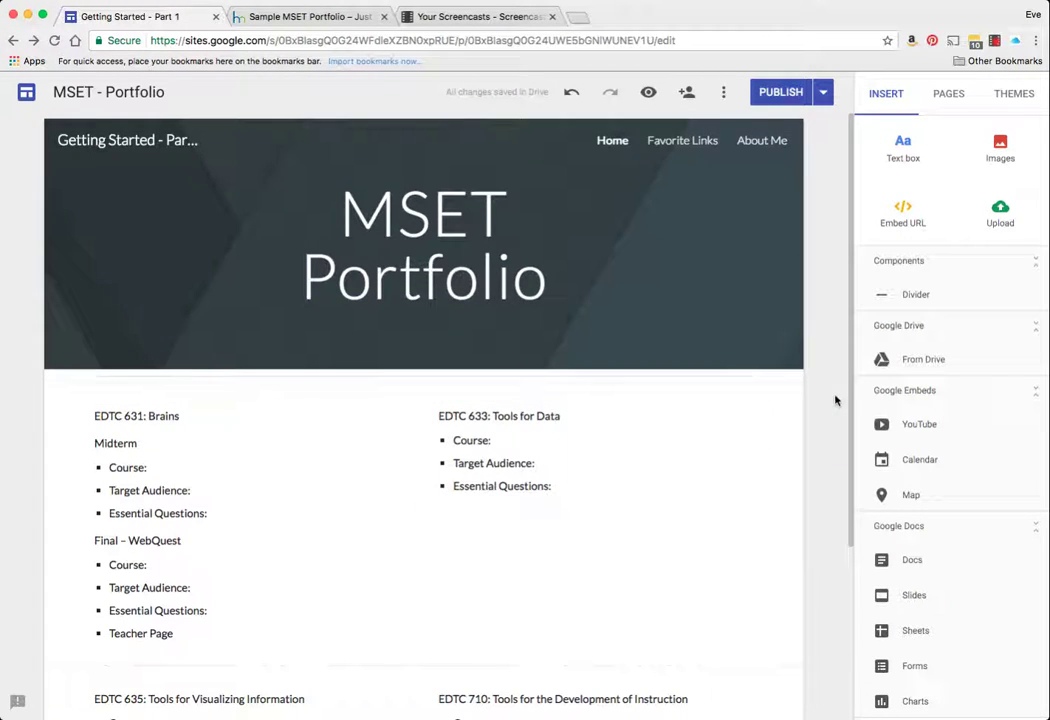
- Insert a second divider below the EDTC 635 and EDTC 710 row
scroll(824, 421, down, 3)
scroll(822, 420, down, 2)
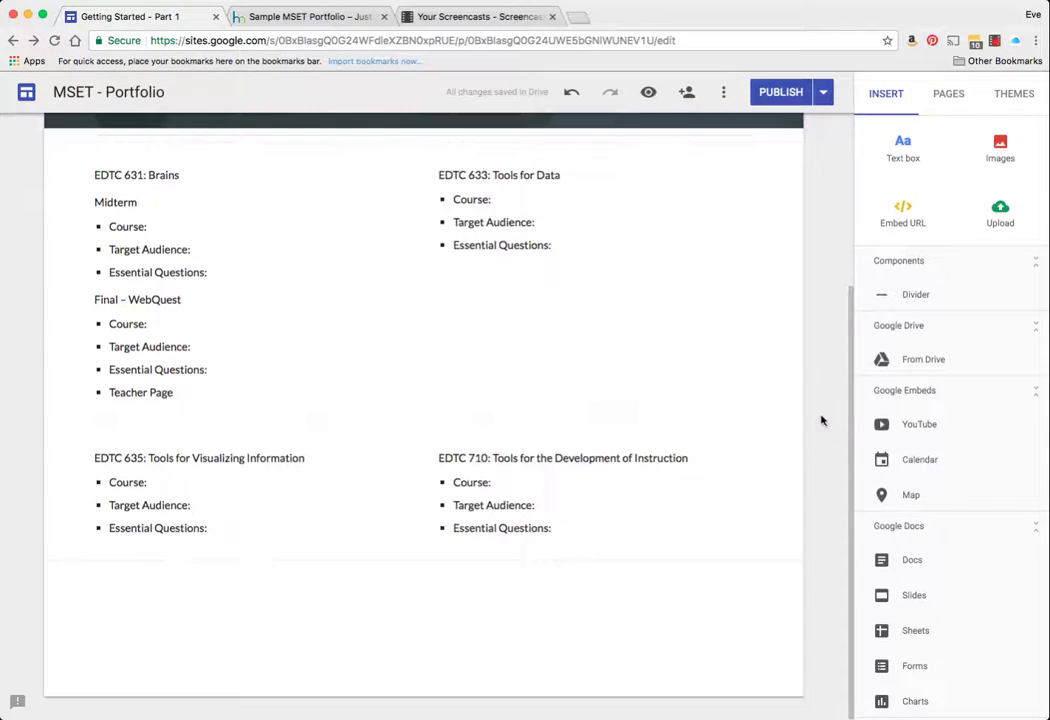
click(938, 298)
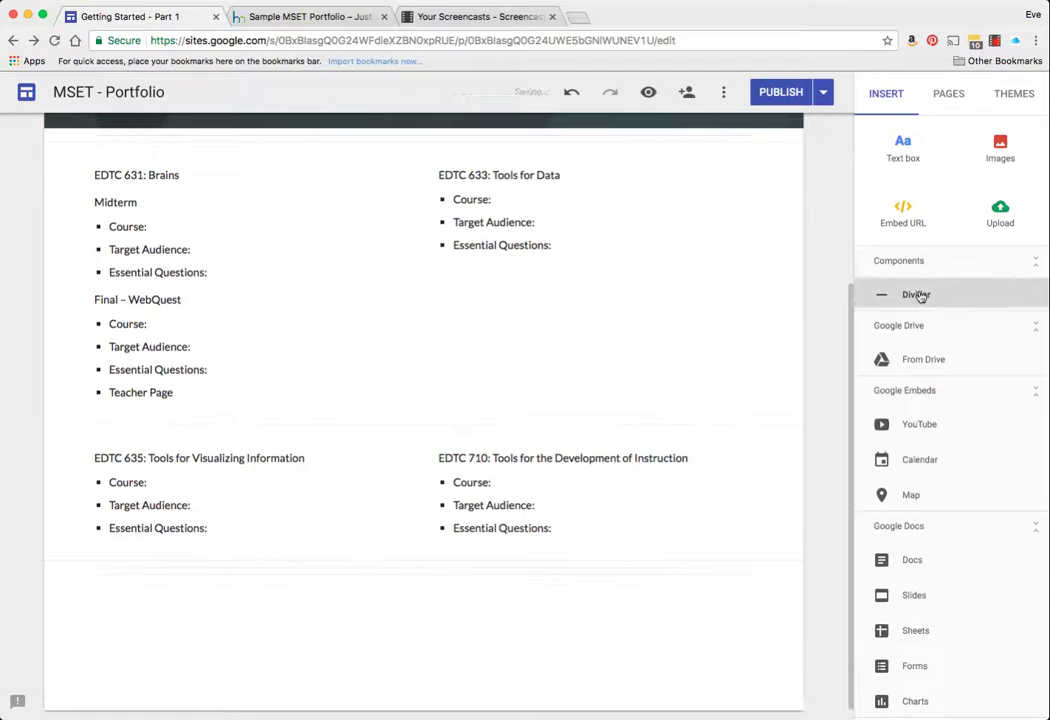
scroll(556, 563, up, 5)
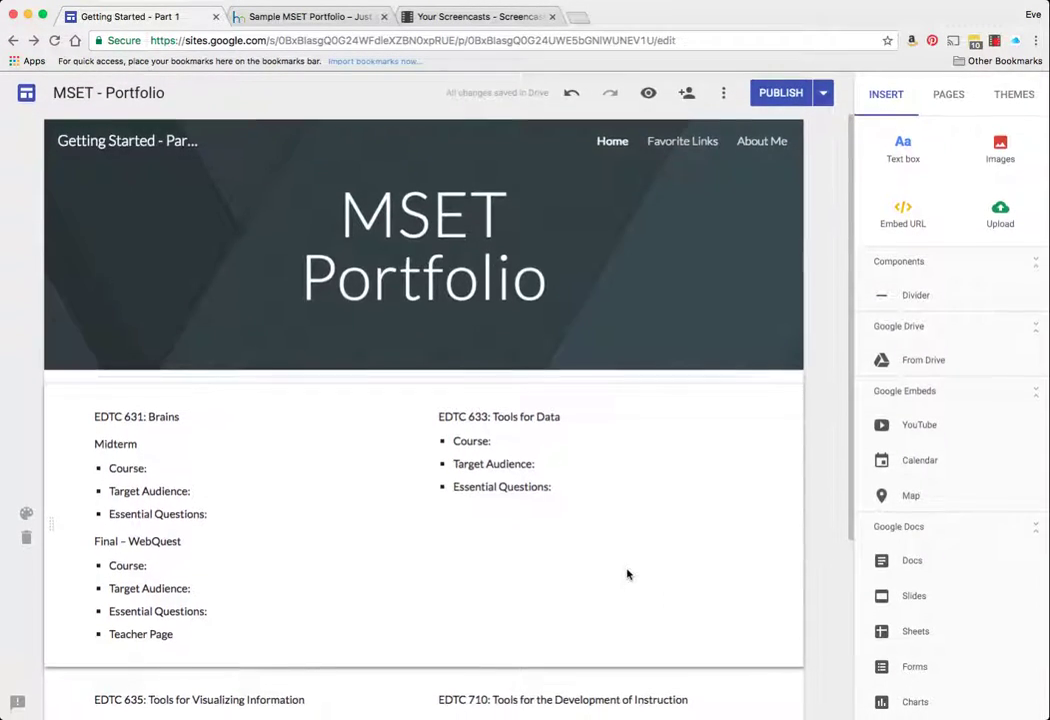
scroll(626, 571, down, 3)
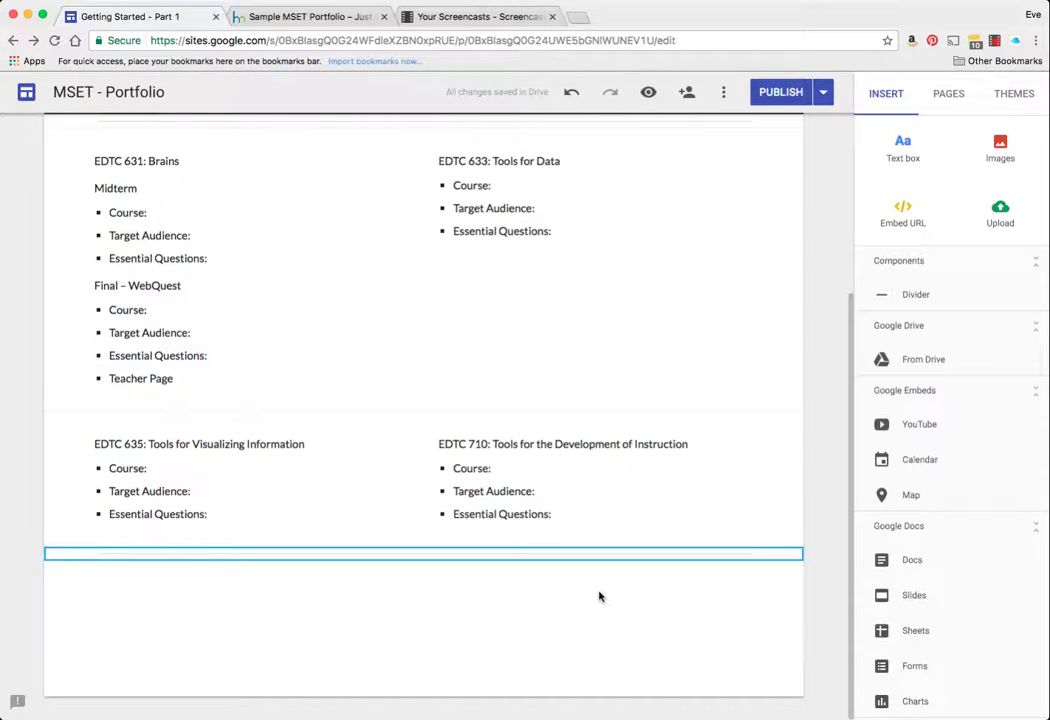
- Insert two text boxes below the lower divider, shrinking the first to the left half and the second toward the right side
click(912, 149)
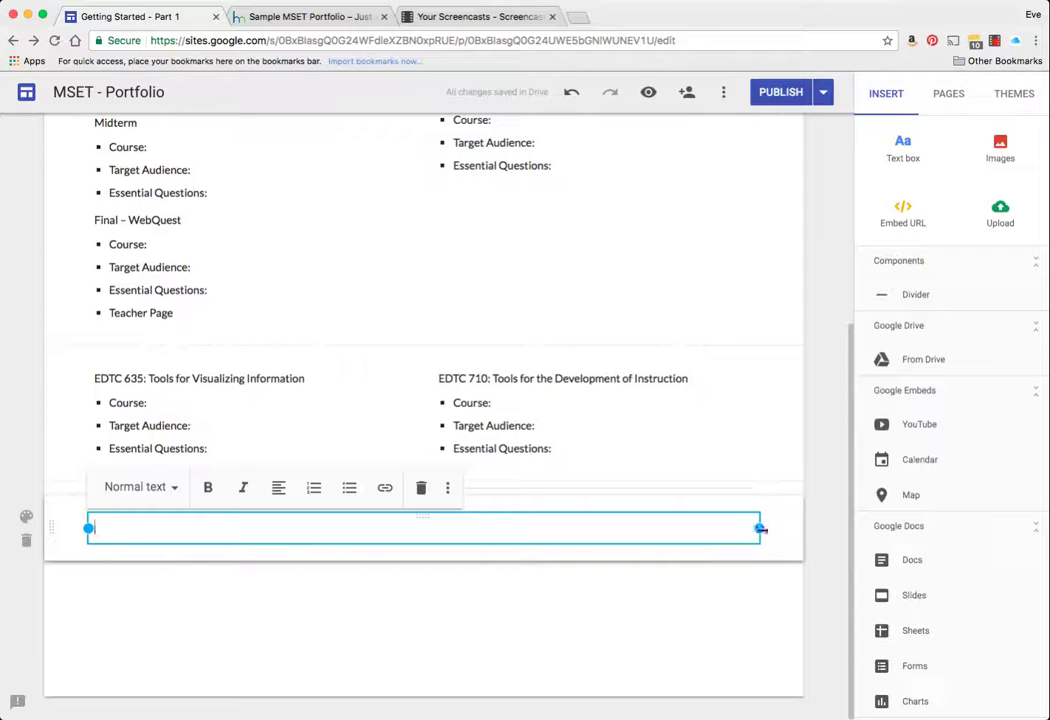
drag(760, 528, 418, 541)
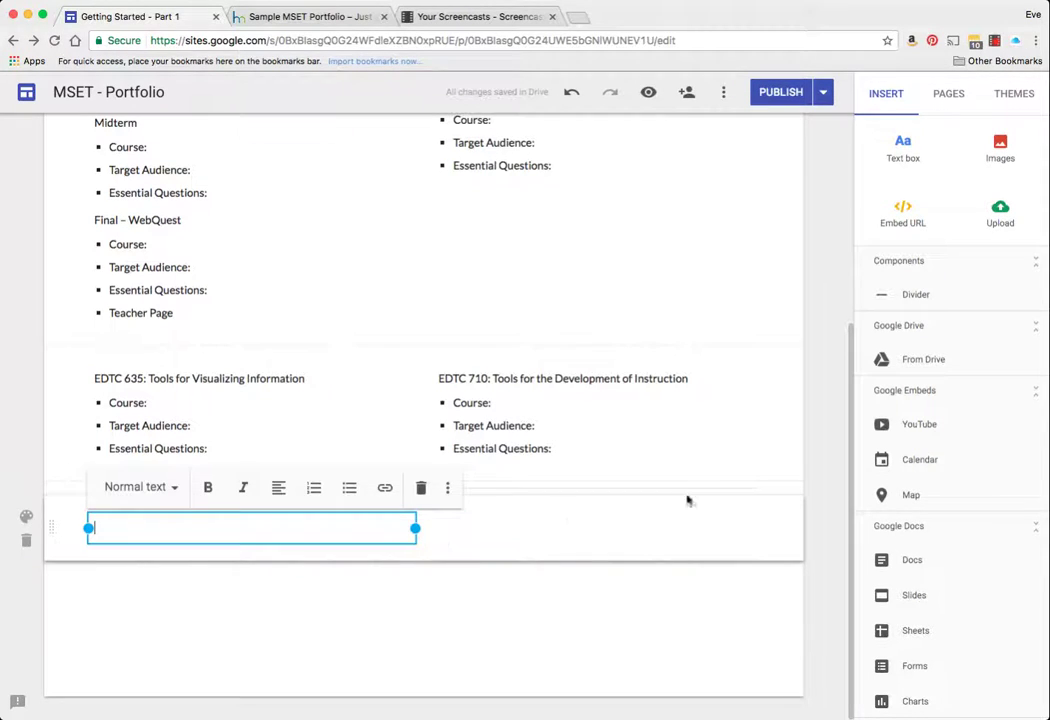
click(903, 149)
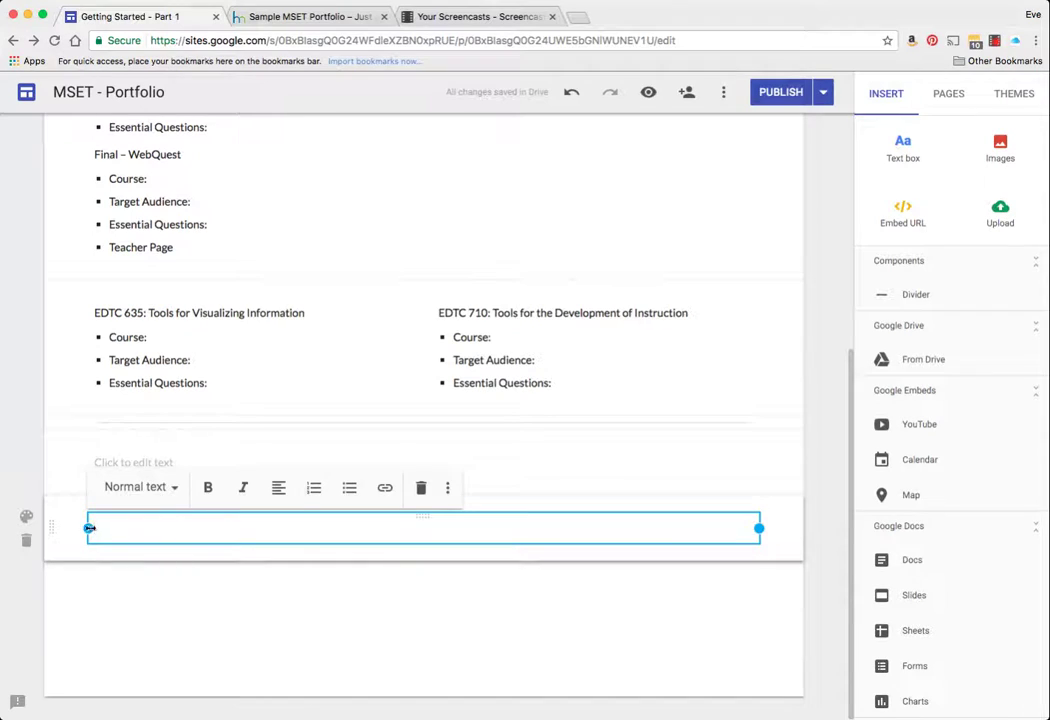
drag(89, 528, 489, 528)
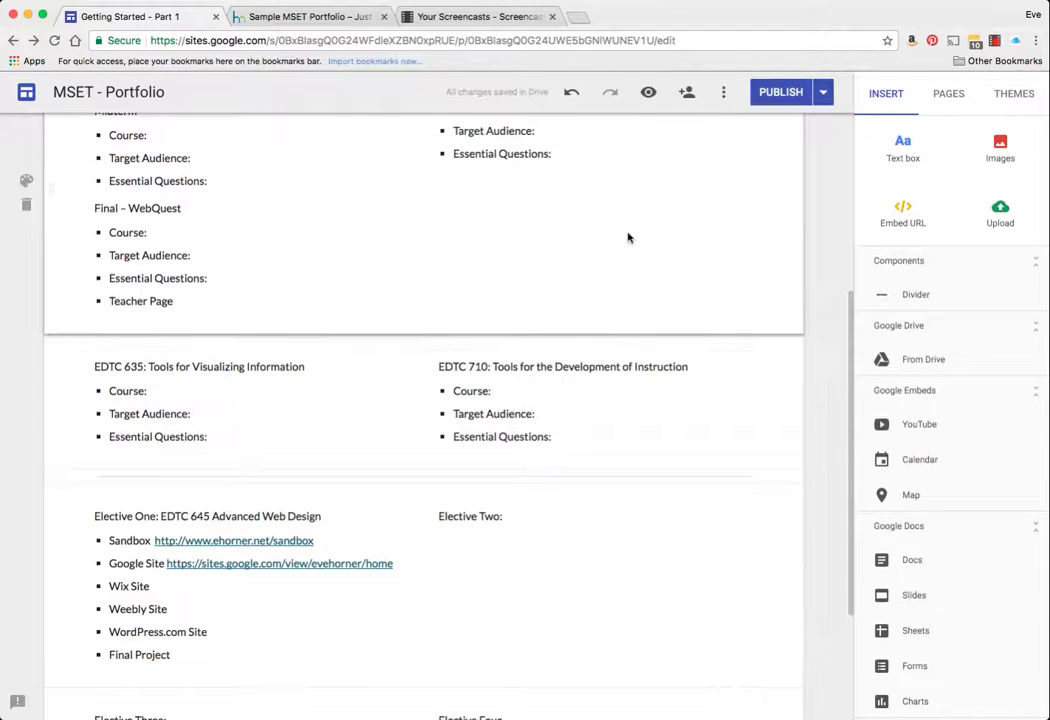
- Publish the updated site and review the Home page in preview, including the dividers and the four elective sections
scroll(614, 244, down, 3)
scroll(614, 244, up, 3)
scroll(612, 258, up, 2)
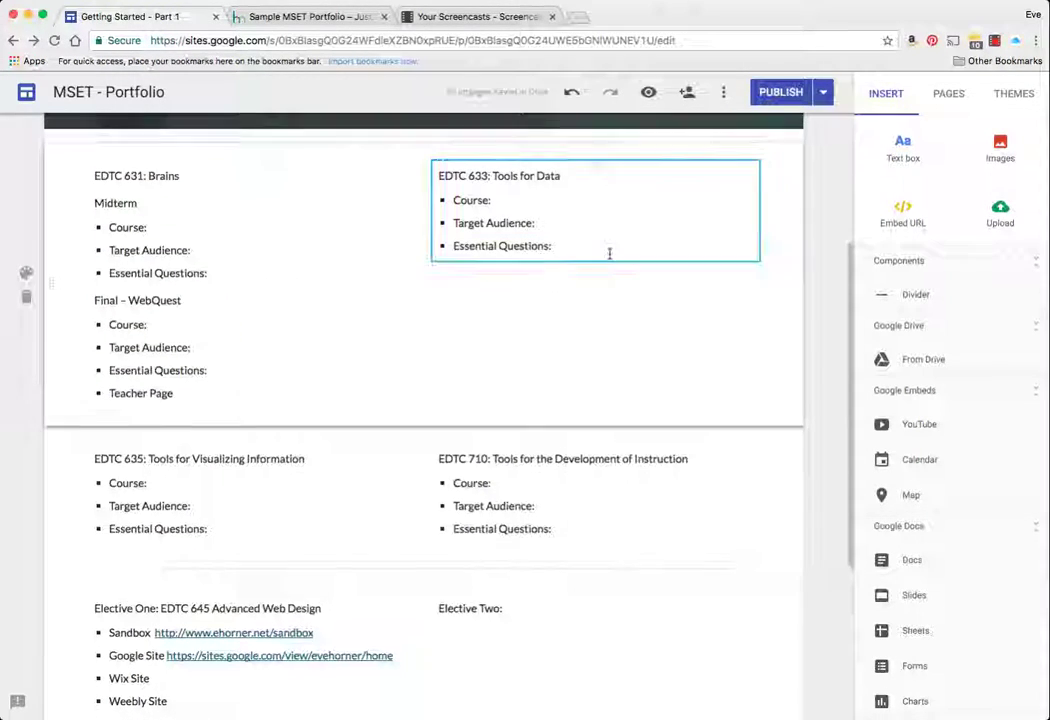
click(779, 91)
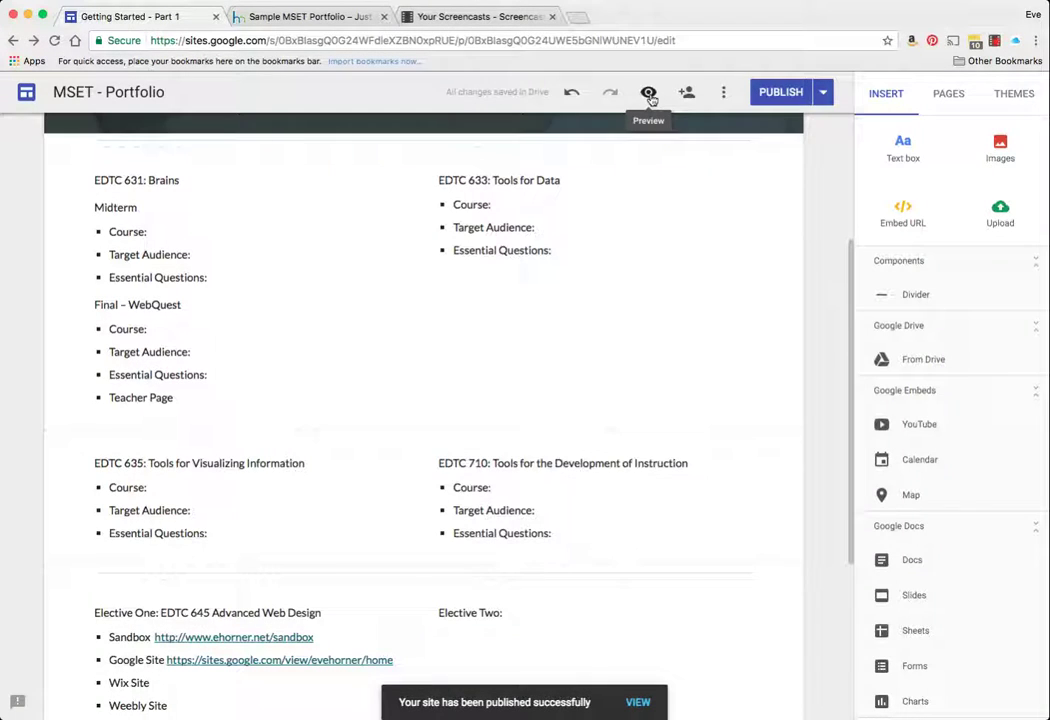
click(649, 94)
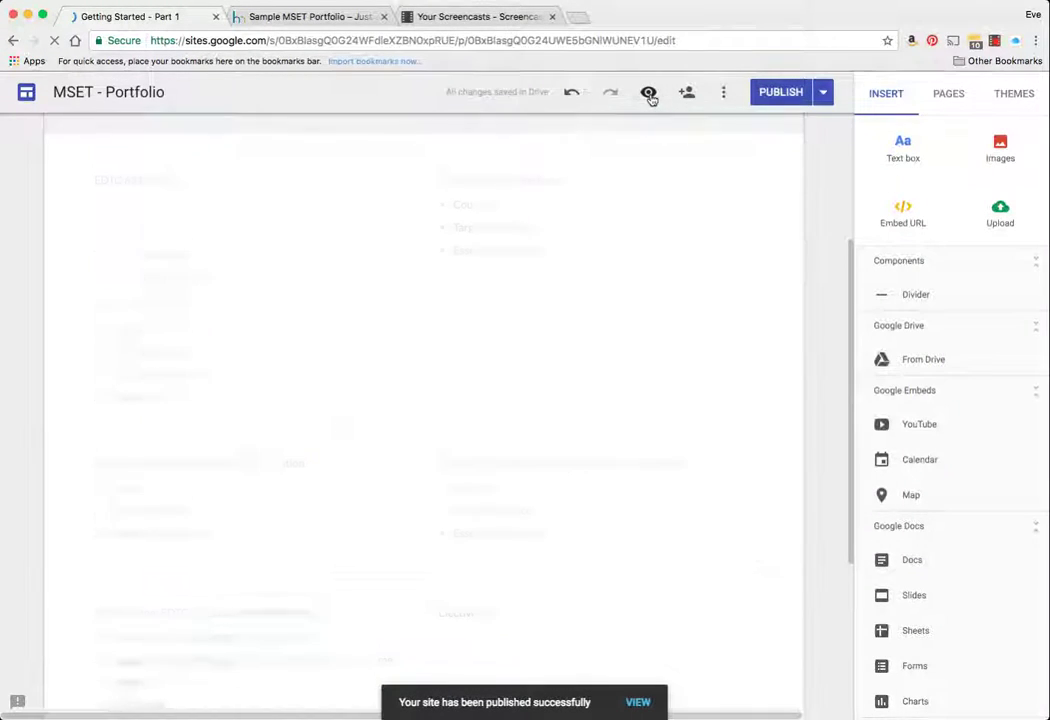
scroll(809, 308, down, 7)
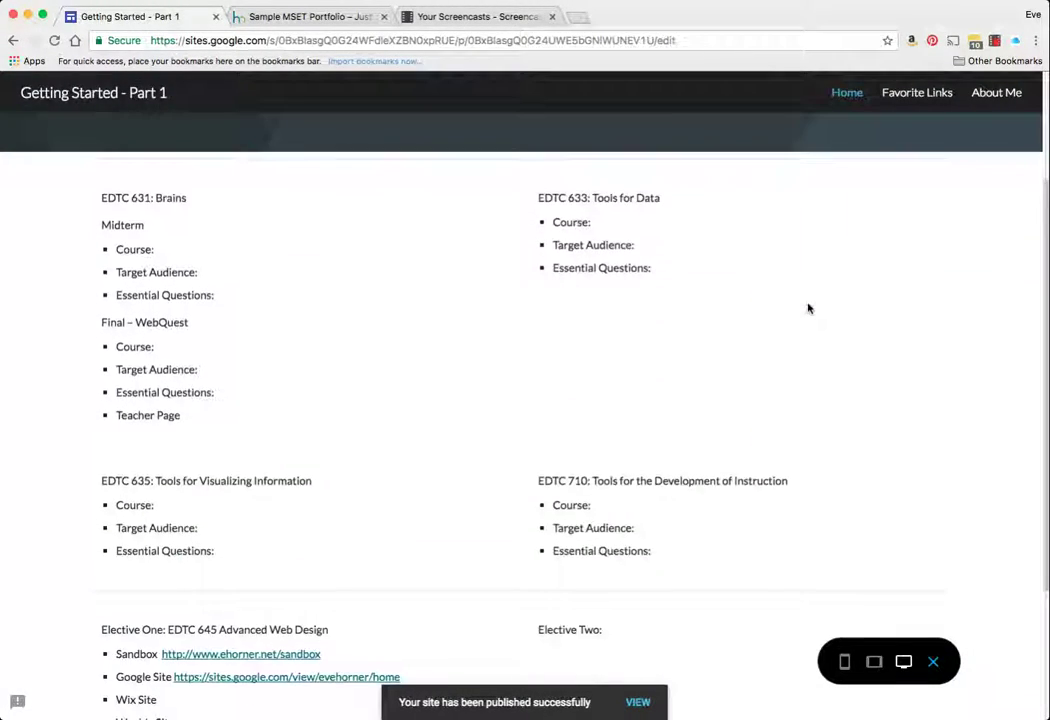
scroll(809, 308, up, 1)
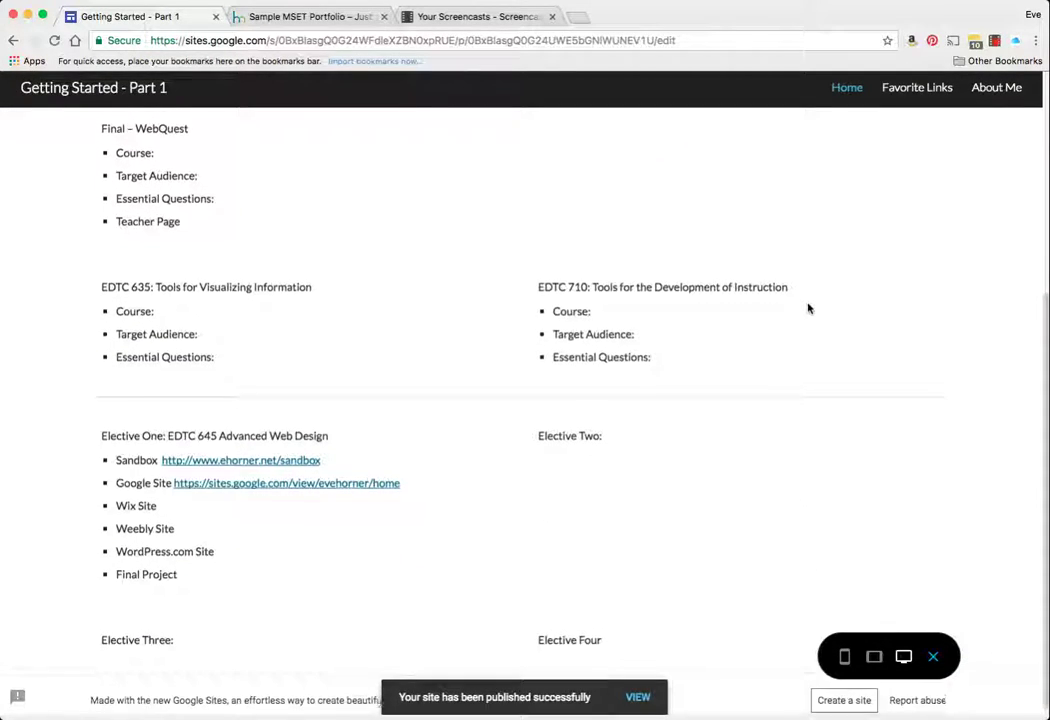
scroll(809, 308, up, 4)
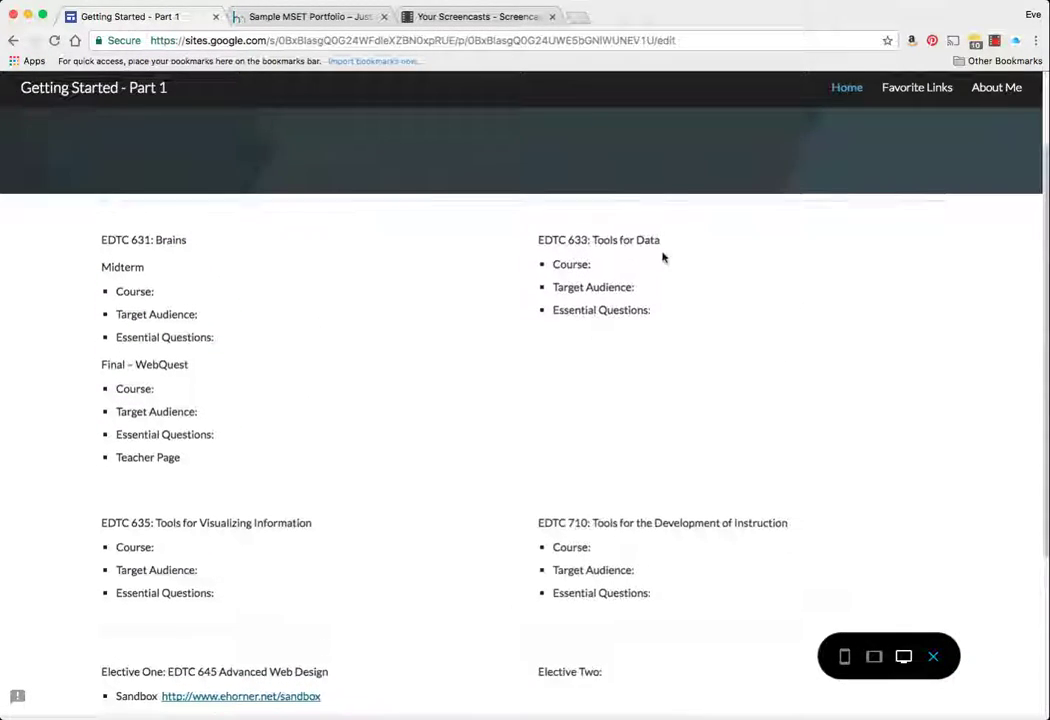